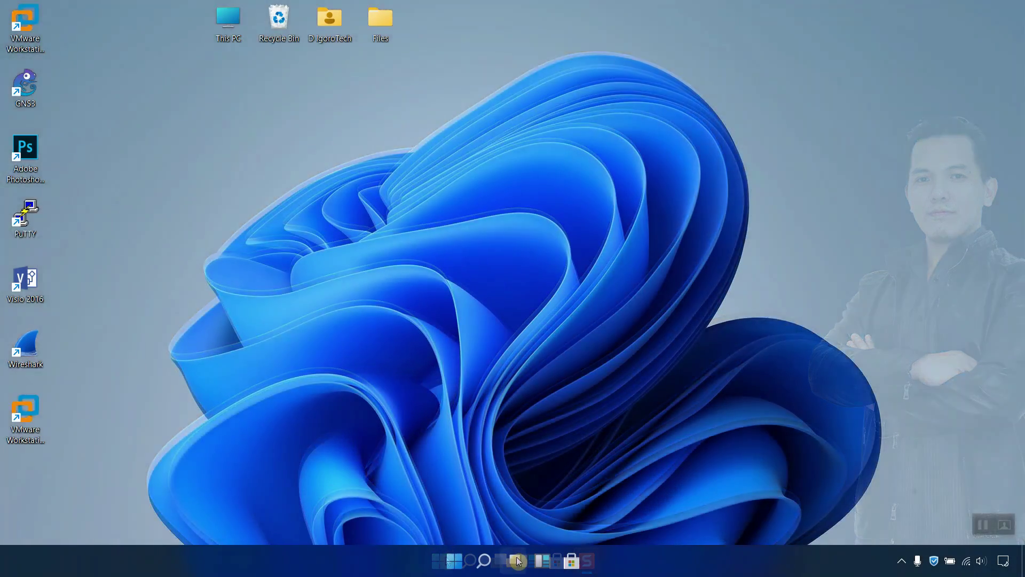
Go to the fourth desktop and check the Windows 11 Pro edition in This PC's About page
click(515, 560)
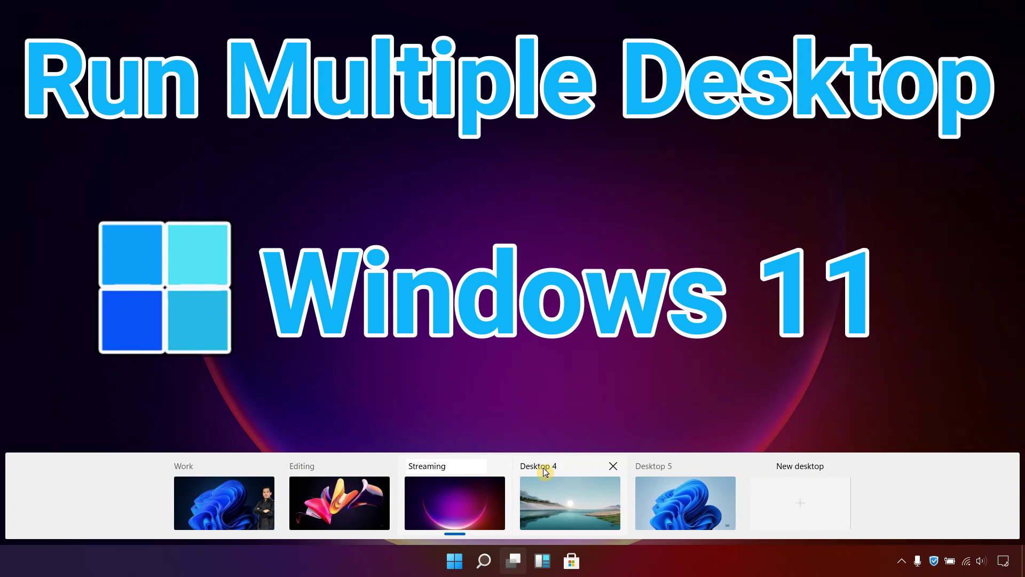
click(566, 497)
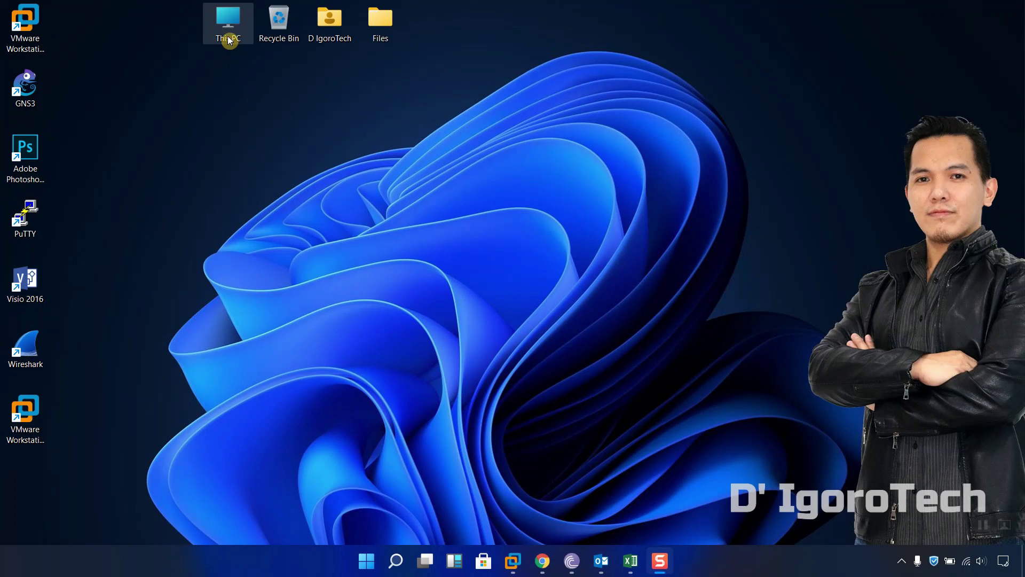
right_click(228, 21)
click(257, 191)
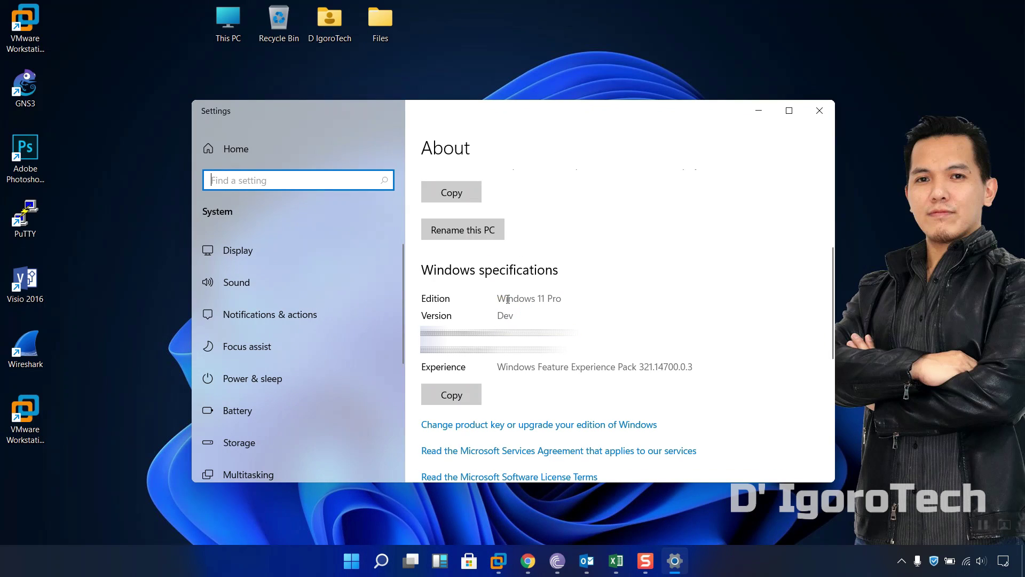
drag(501, 297, 553, 297)
click(820, 110)
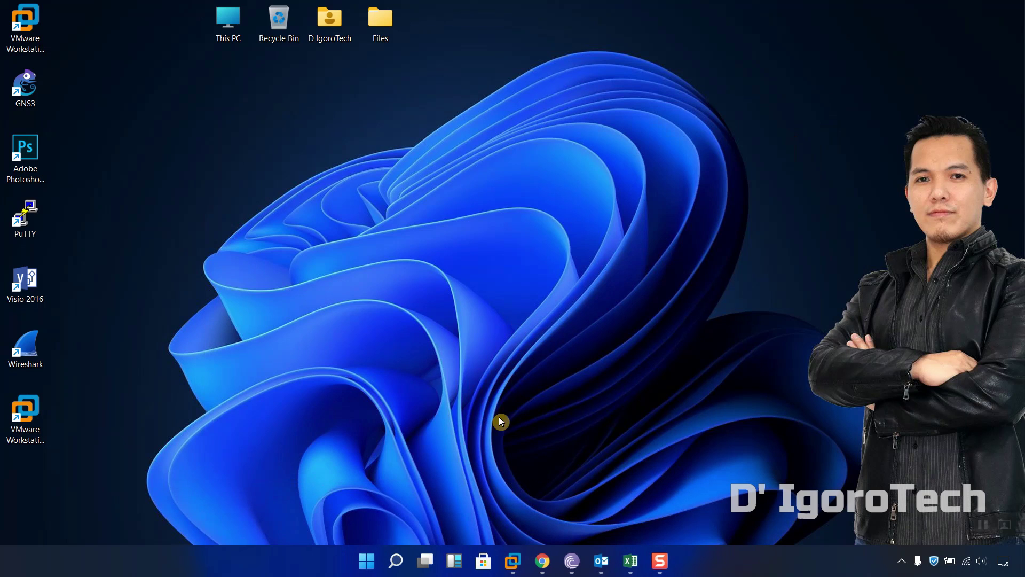
Bring Outlook and Excel forward, then switch to the desktop with the landscape wallpaper
click(602, 560)
click(632, 560)
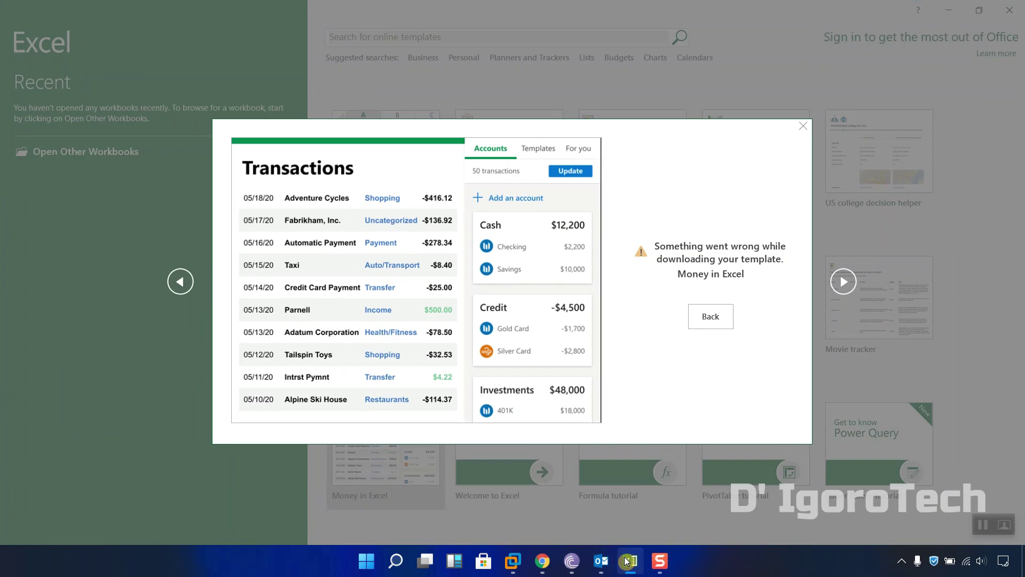
mouse_move(610, 561)
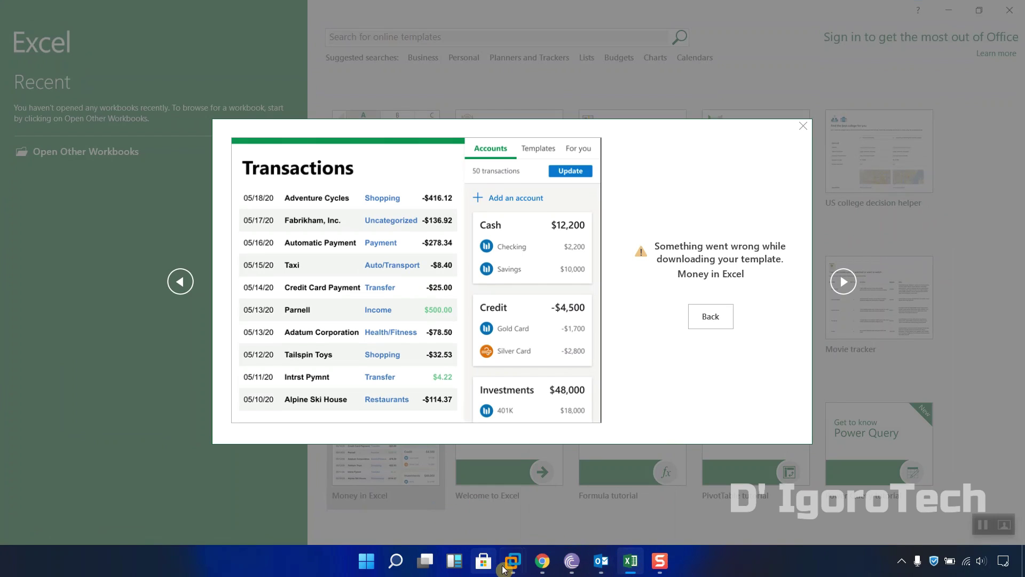
mouse_move(516, 564)
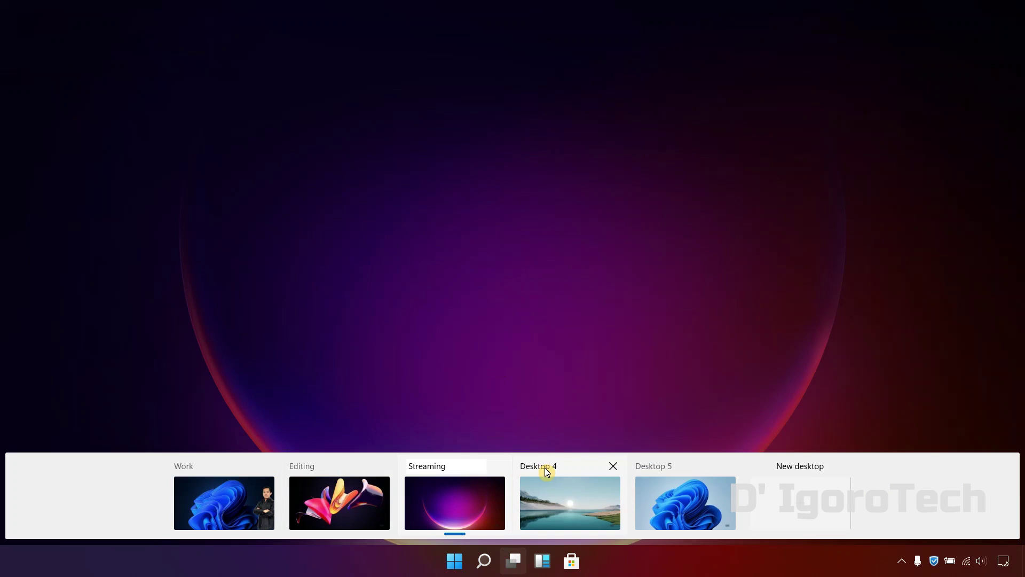
click(544, 467)
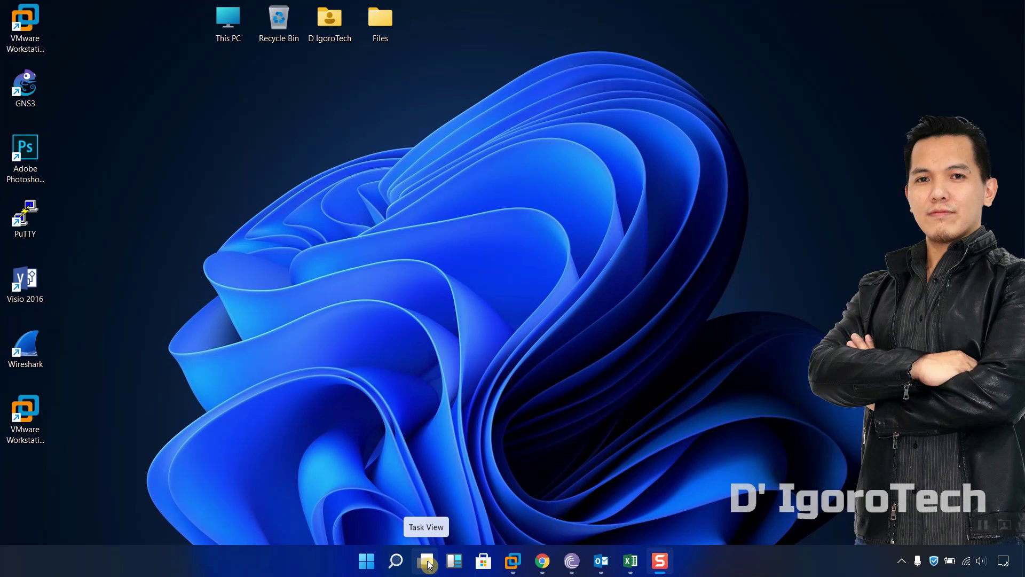
Turn the taskbar's Task View button off and back on in taskbar settings
right_click(197, 563)
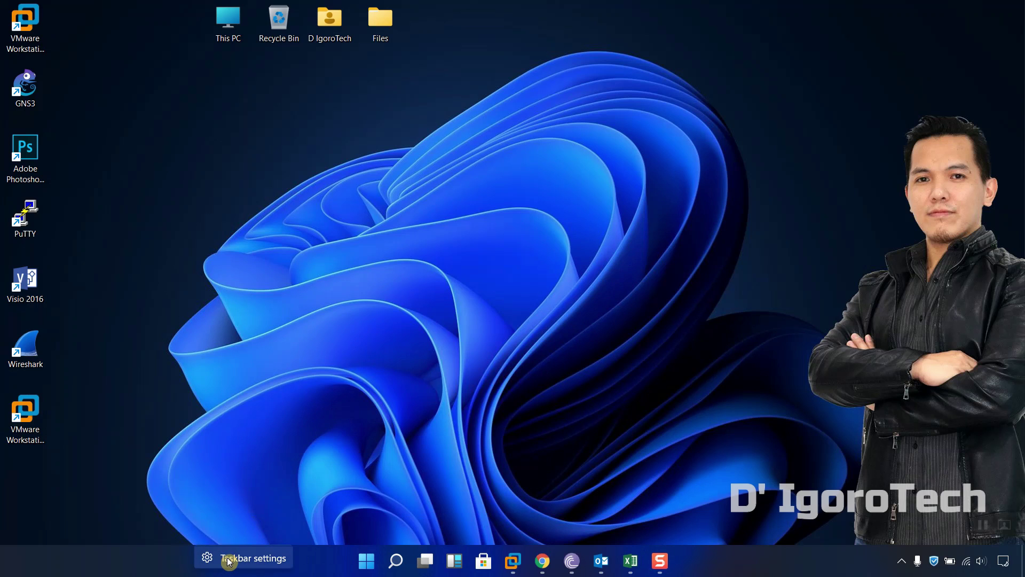
click(230, 560)
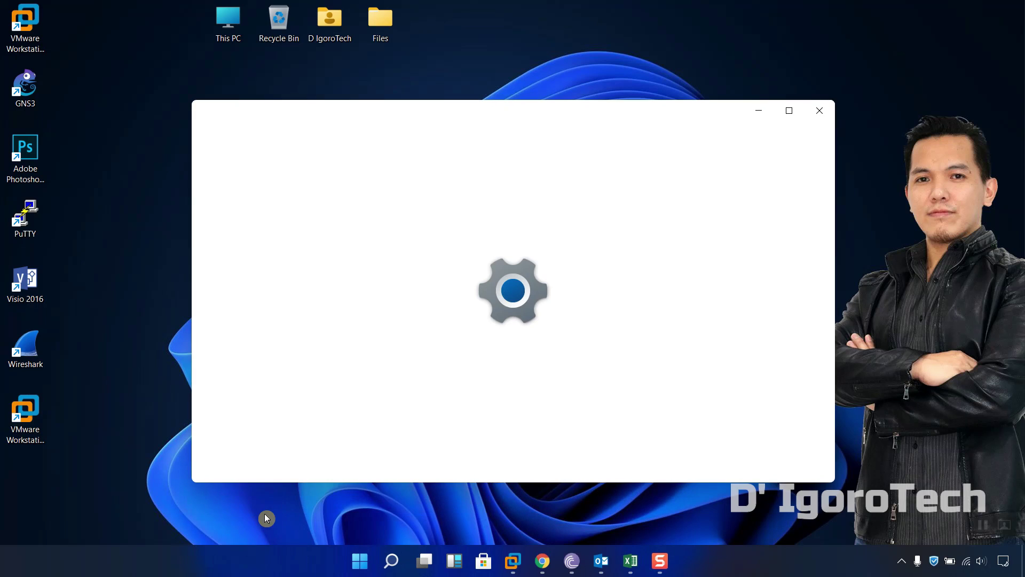
scroll(448, 402, down, 3)
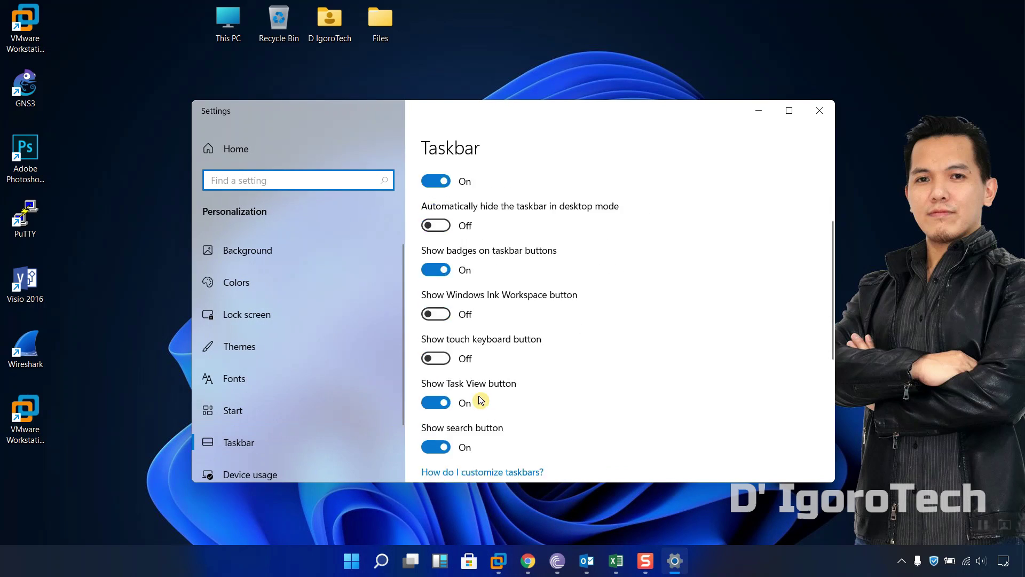
click(435, 347)
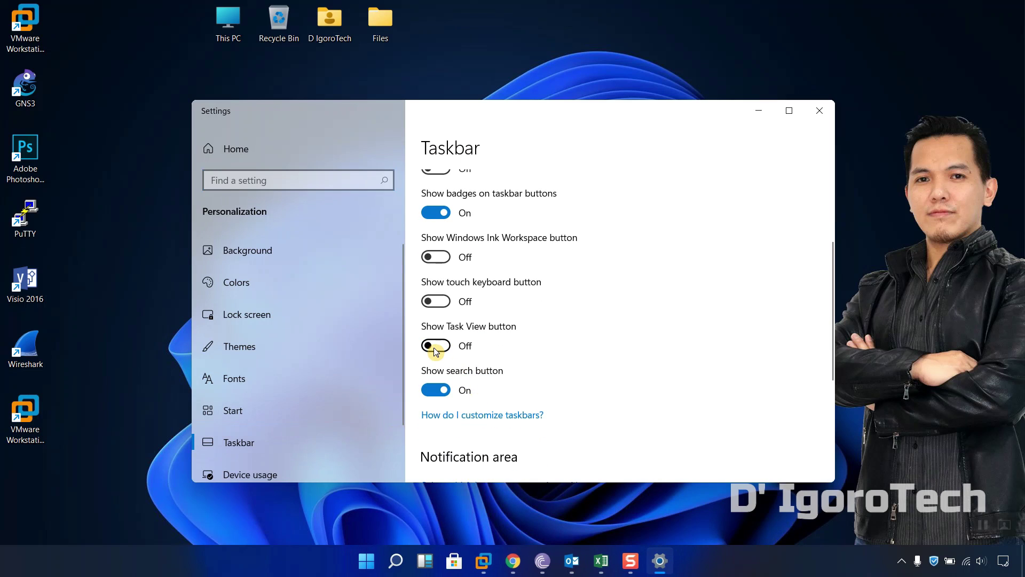
click(436, 348)
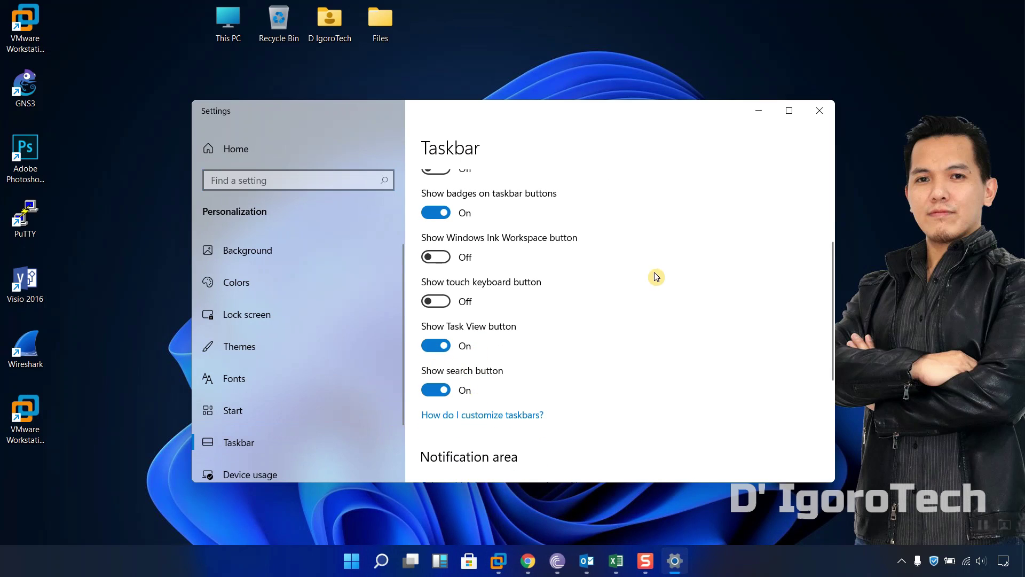
click(819, 111)
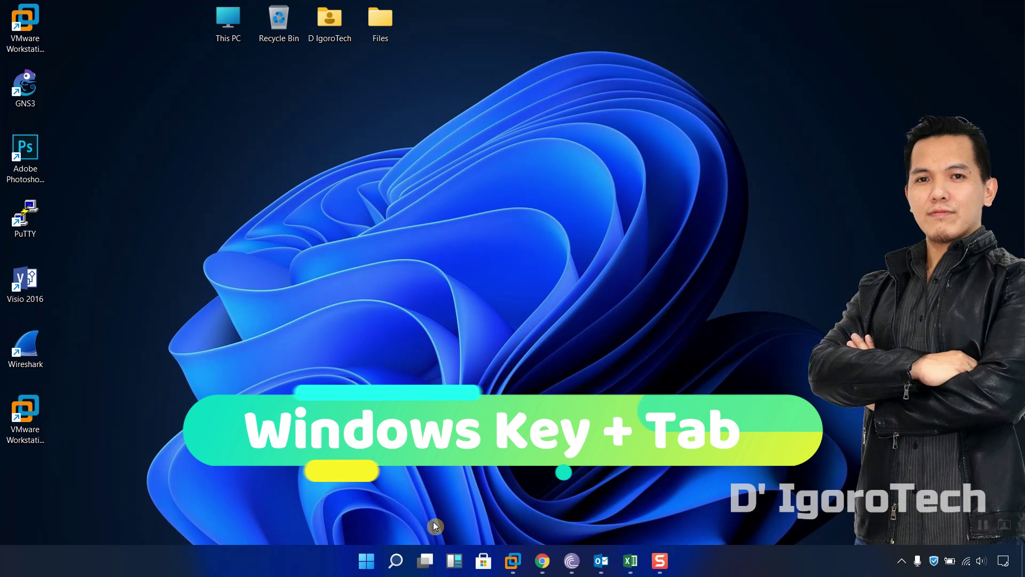
Close the Highlight Cursor Chrome window from Task View and add a new empty desktop
click(424, 562)
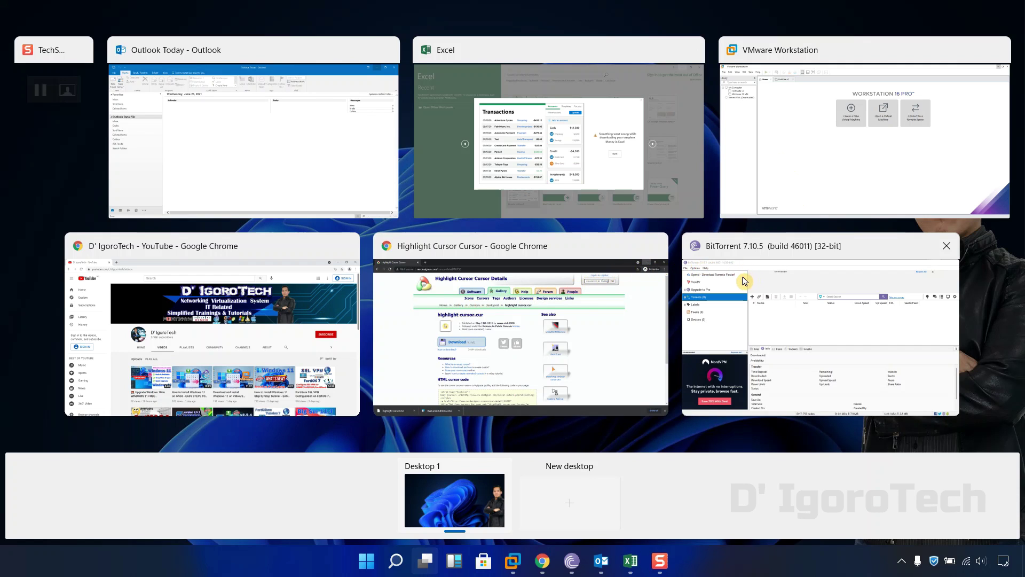
middle_click(674, 323)
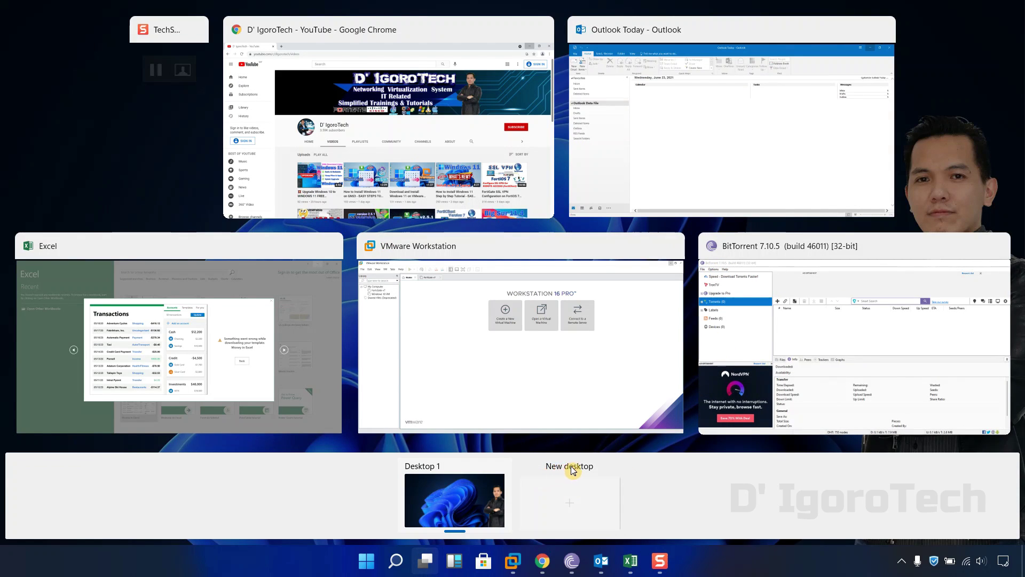
click(574, 505)
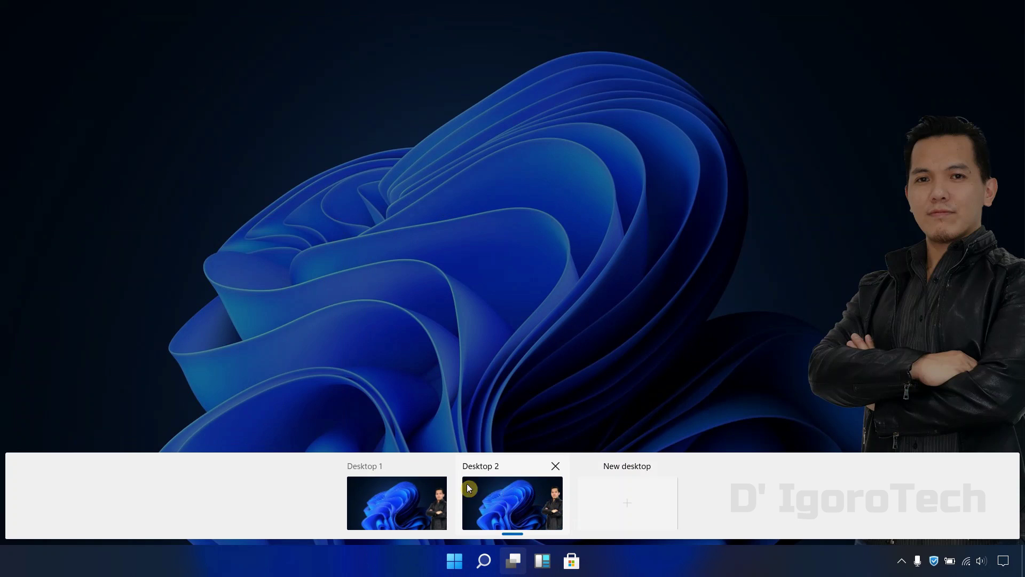
mouse_move(366, 477)
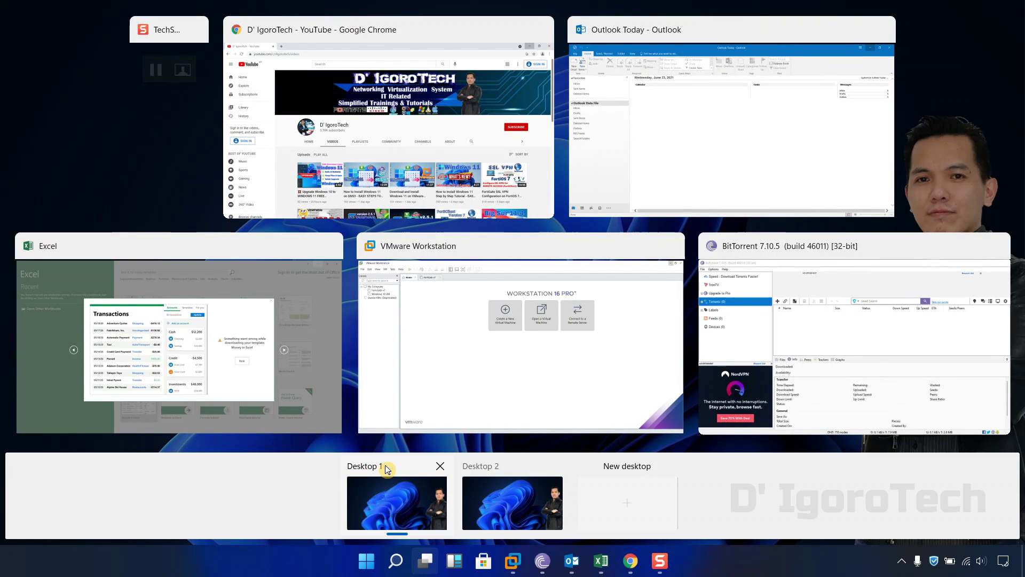
mouse_move(470, 470)
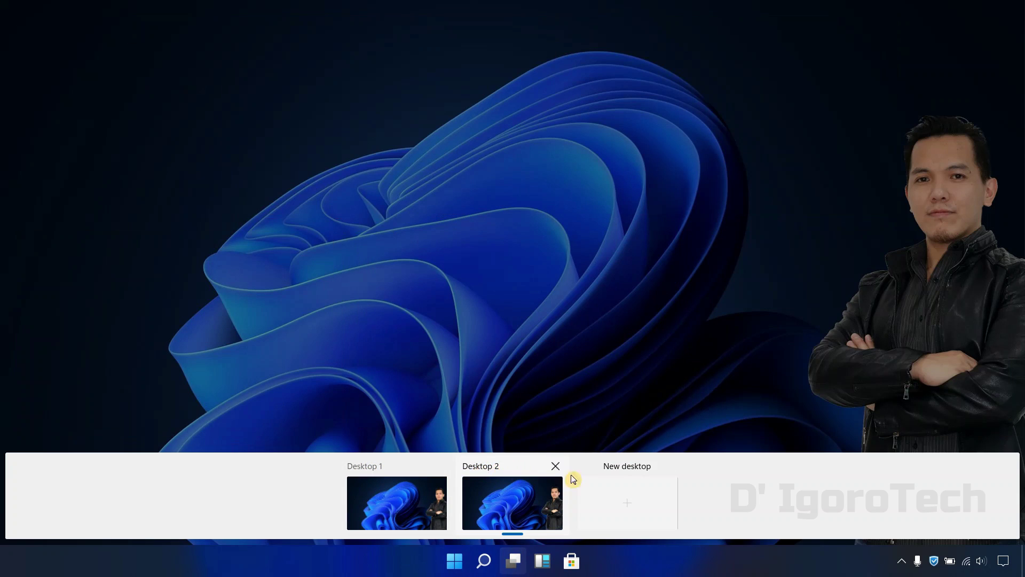
click(628, 502)
click(677, 503)
click(745, 502)
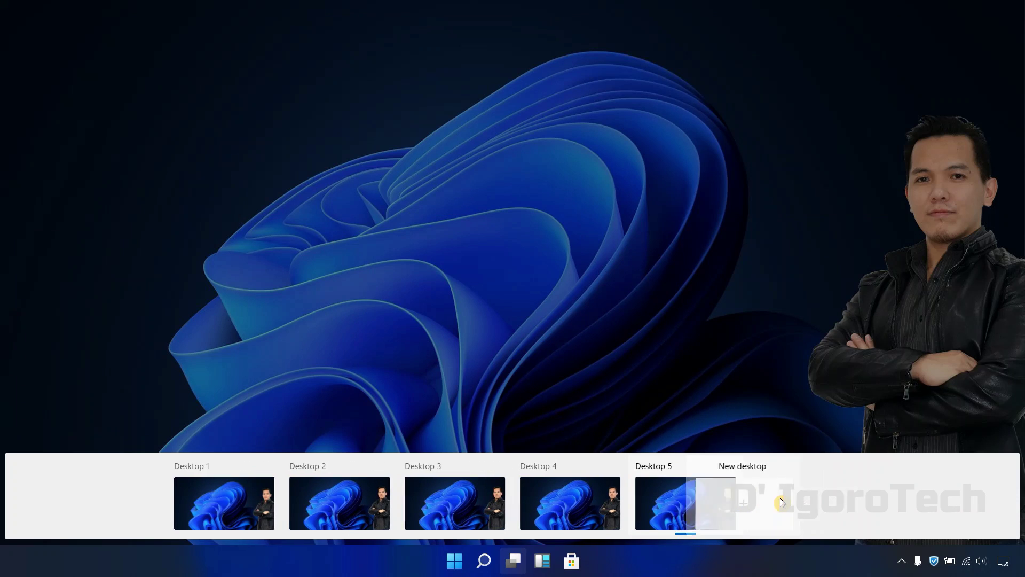
click(758, 500)
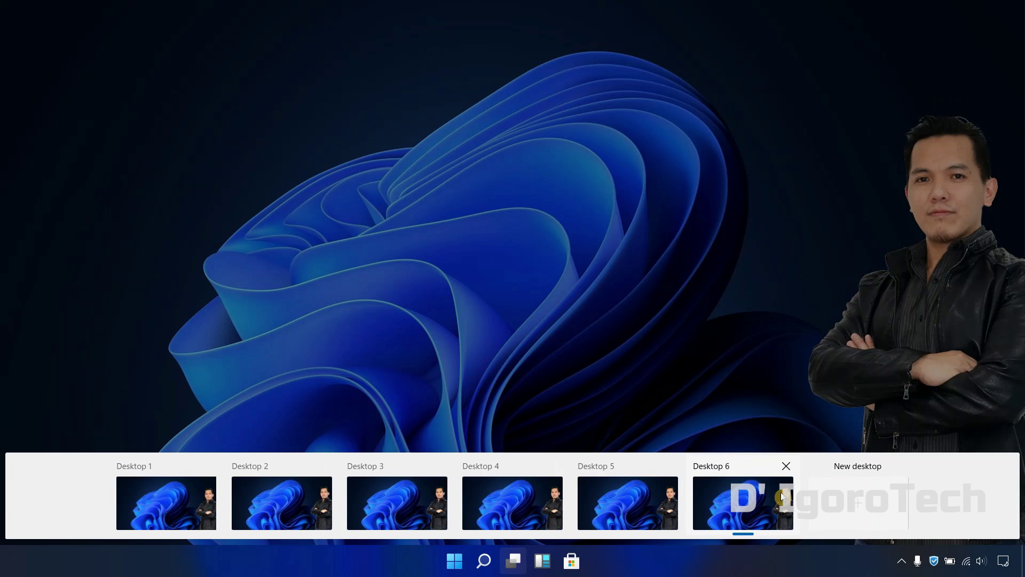
click(784, 466)
click(728, 466)
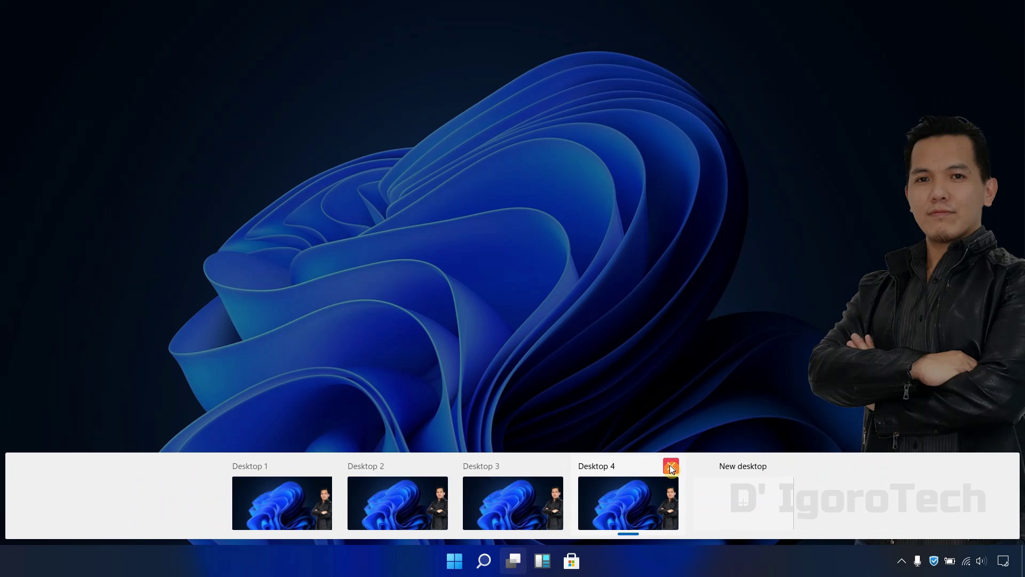
click(671, 467)
click(614, 466)
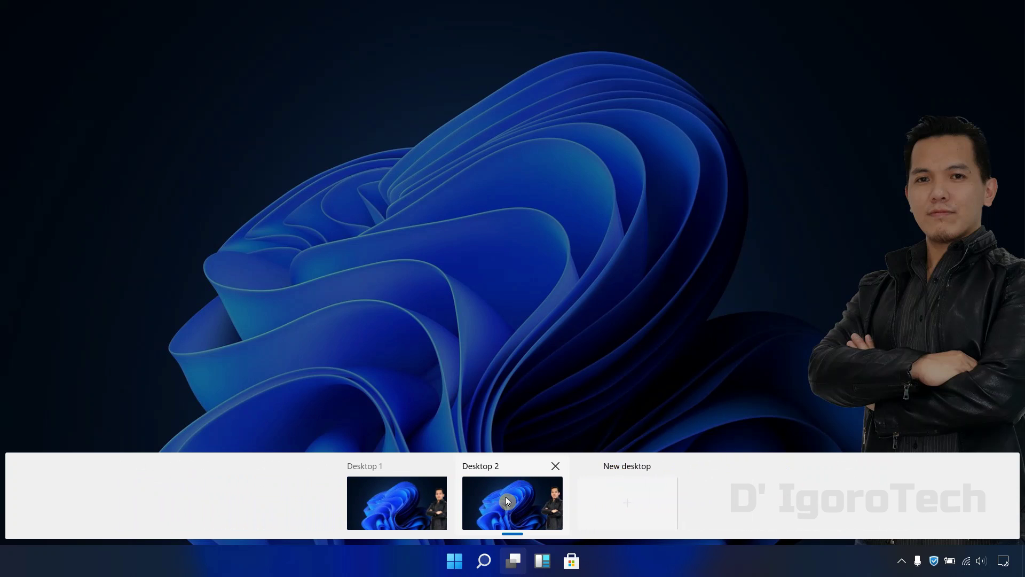
Open Desktop 2 from Task View, showing its wallpaper and icons with no open windows
click(505, 497)
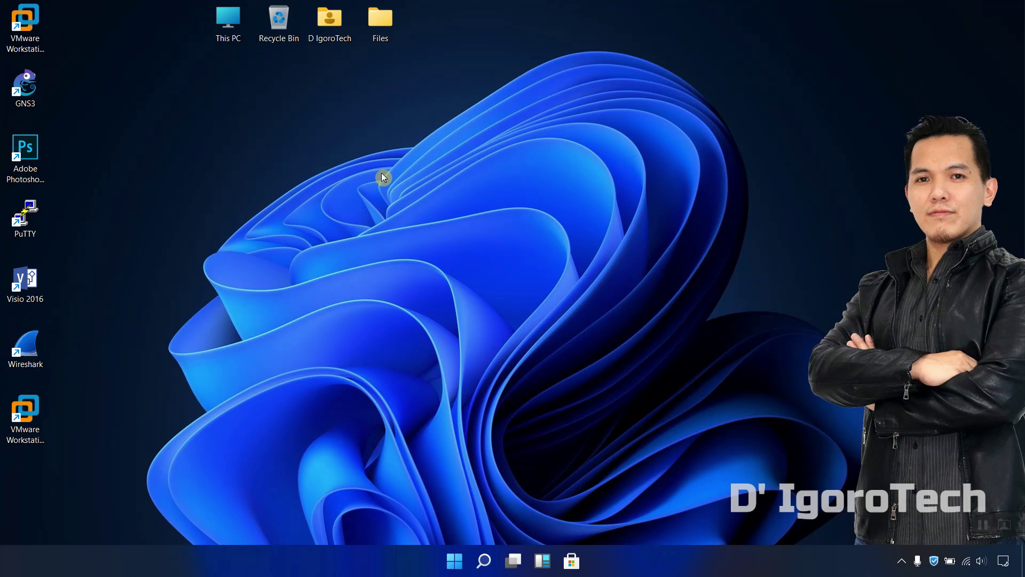
Set Desktop 2's background to the purple glowing-circle picture via Personalize, then close Settings
right_click(389, 218)
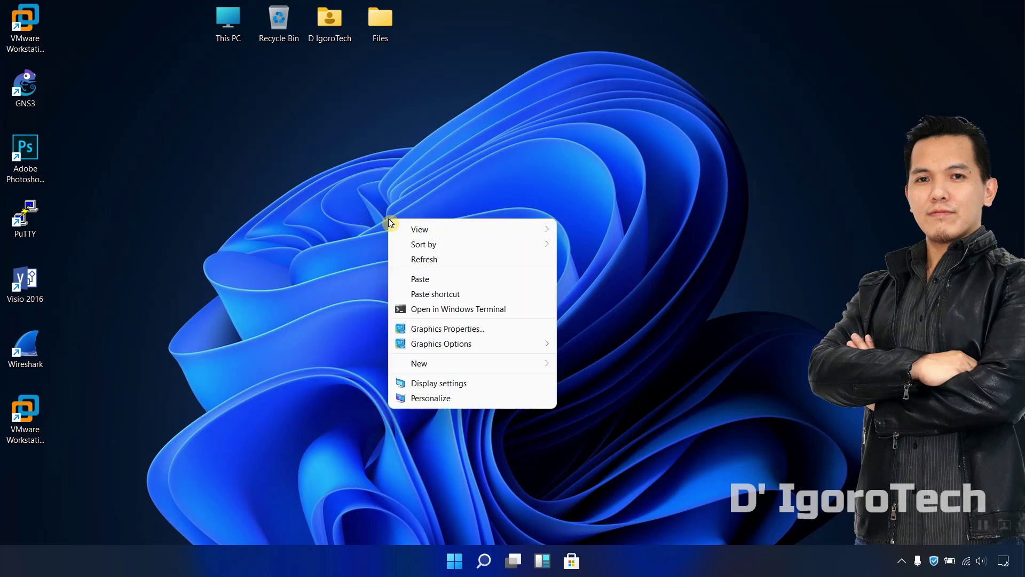
click(422, 396)
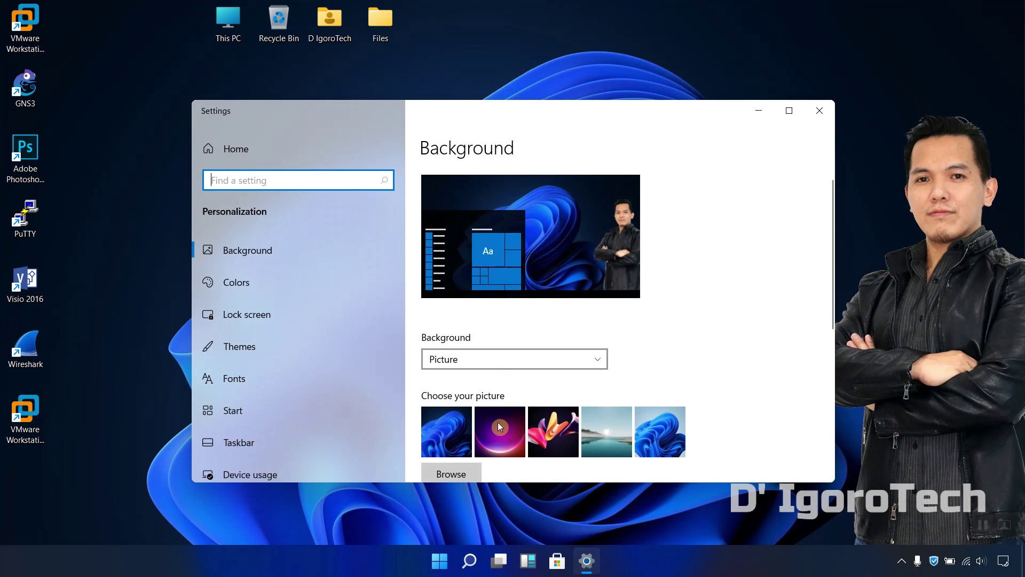
click(500, 427)
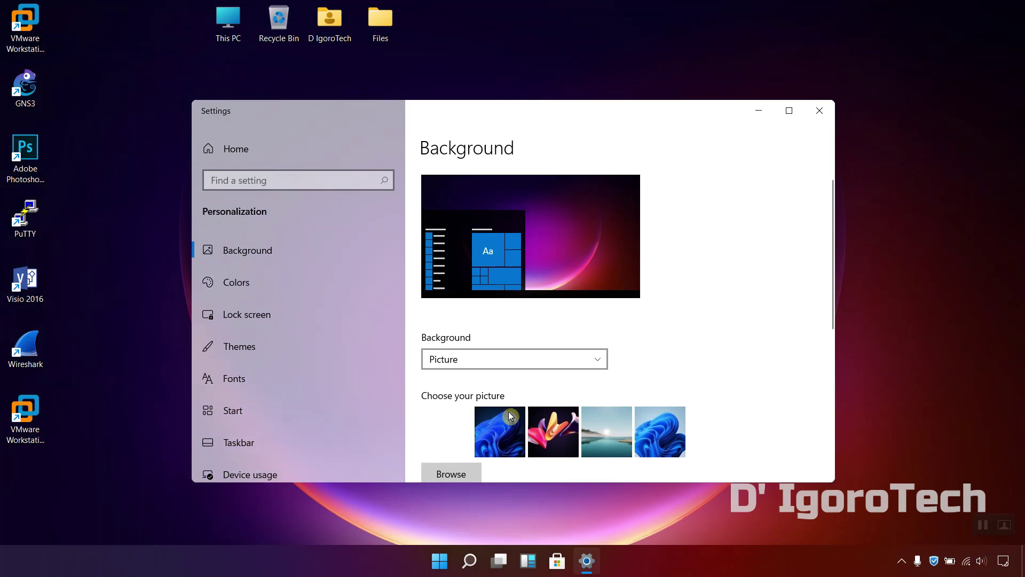
click(822, 112)
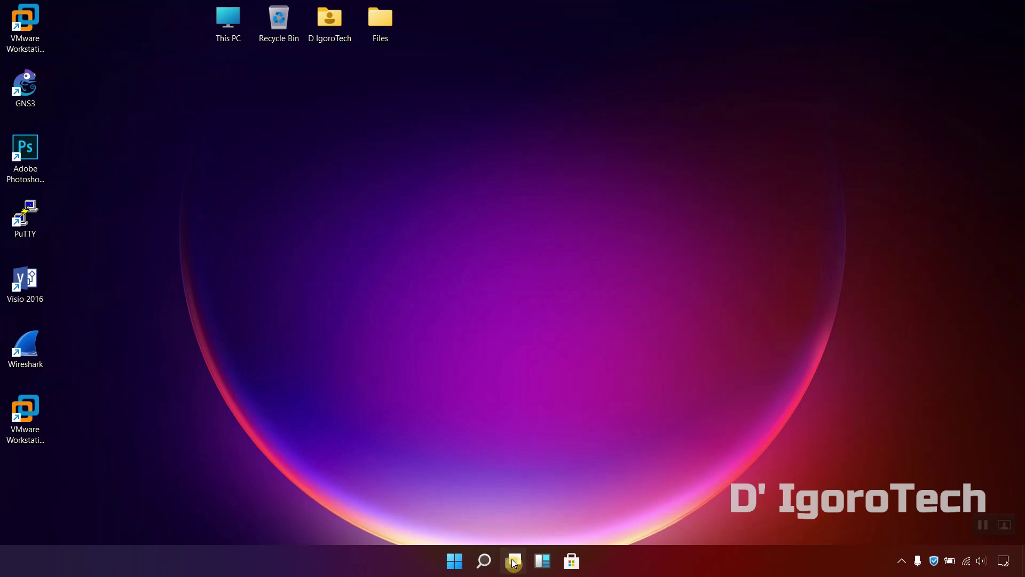
Return to Desktop 2 and create a New folder from the desktop's shortcut menu
click(511, 560)
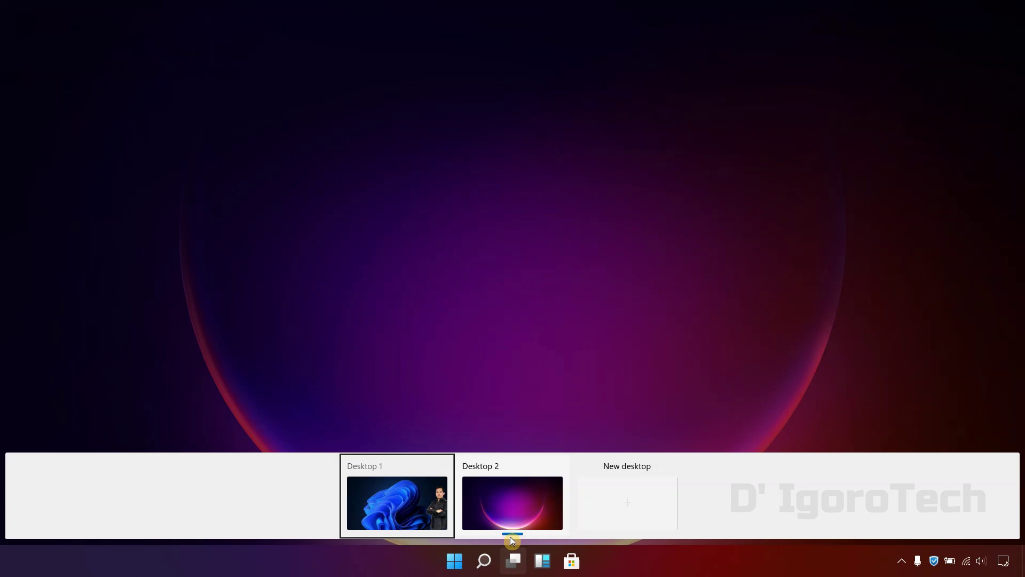
mouse_move(508, 533)
click(516, 497)
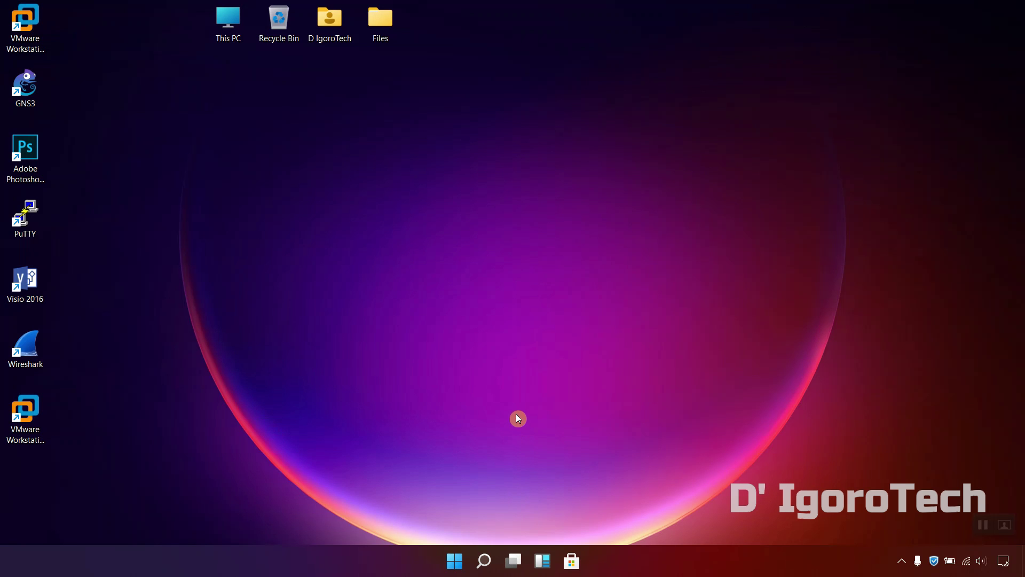
right_click(388, 295)
mouse_move(446, 438)
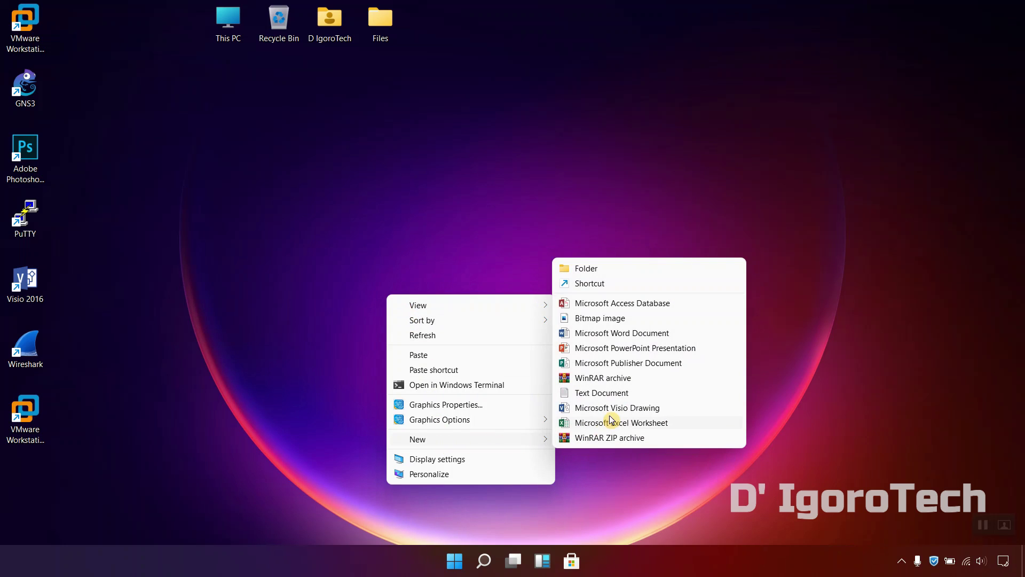
click(632, 267)
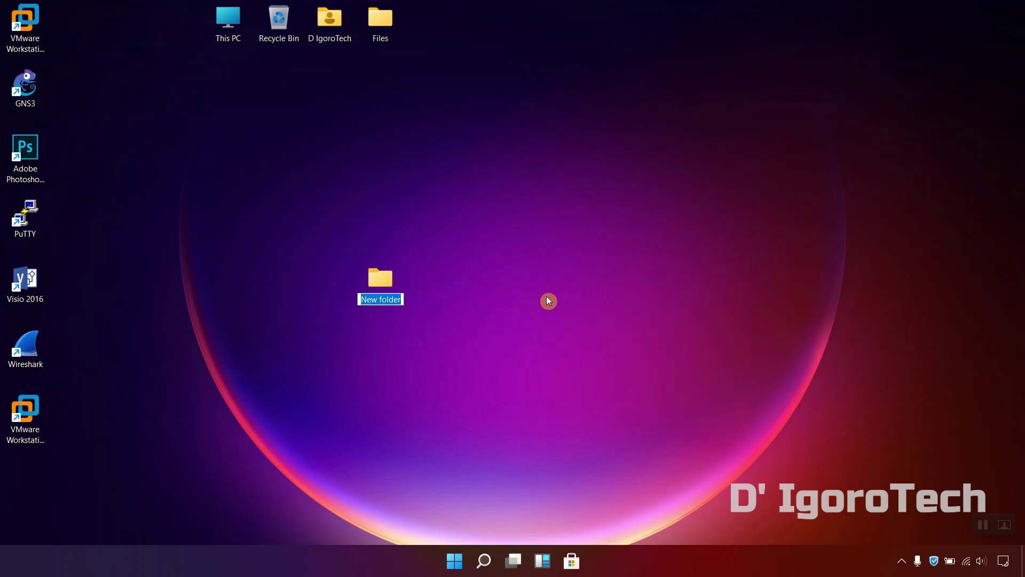
Keep the name 'New folder', move it to the desktop centre, and switch to Desktop 1
click(372, 280)
drag(372, 281, 473, 296)
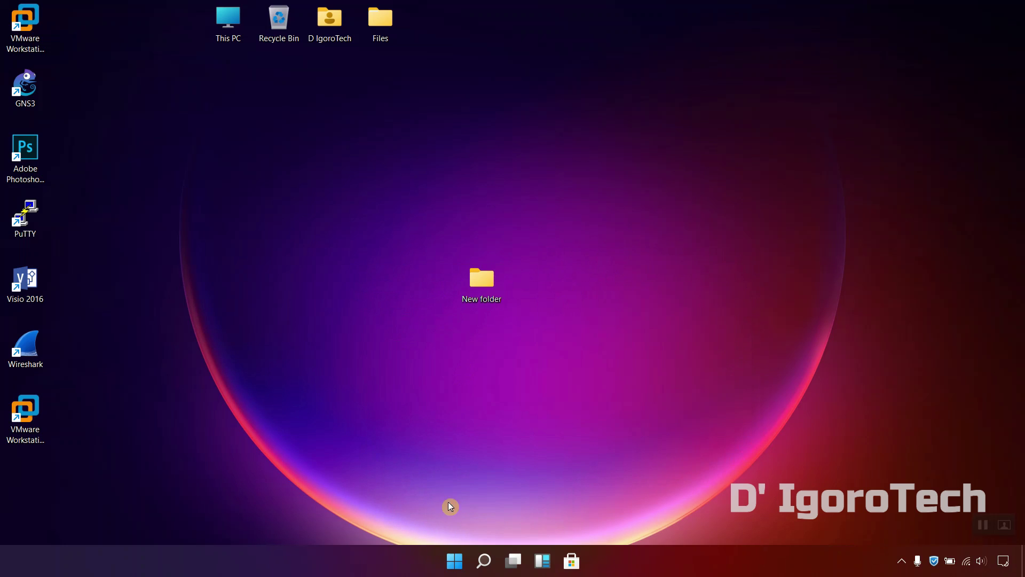
click(512, 560)
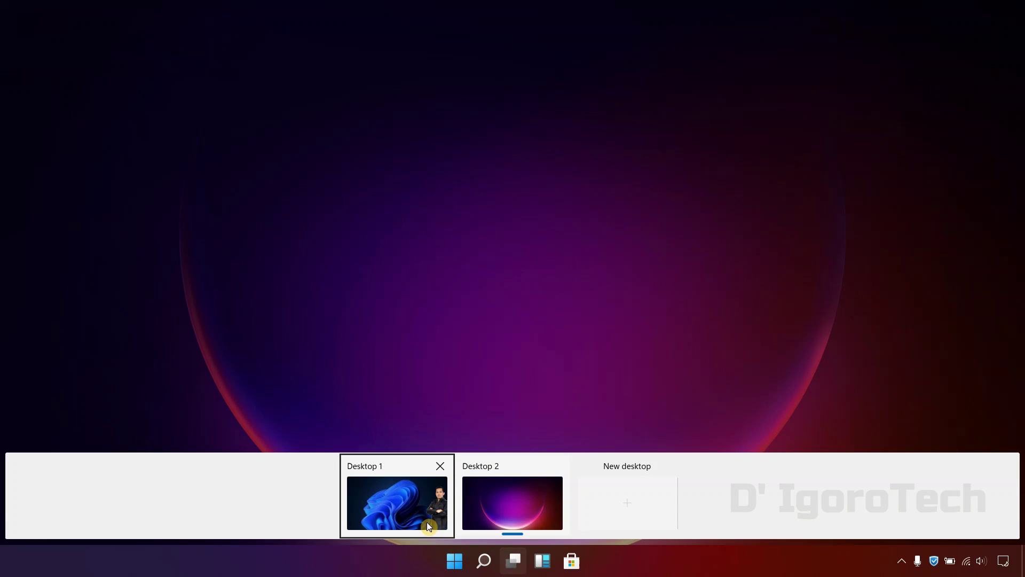
click(402, 501)
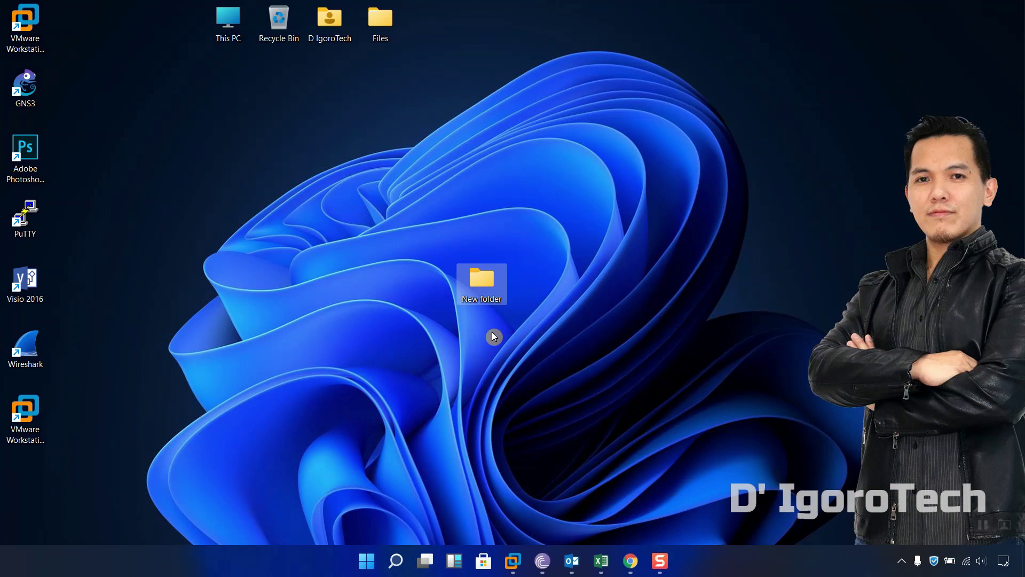
Switch back and forth between Desktops 2 and 1 to confirm the folder shows on both, ending on Desktop 2
click(426, 558)
click(511, 503)
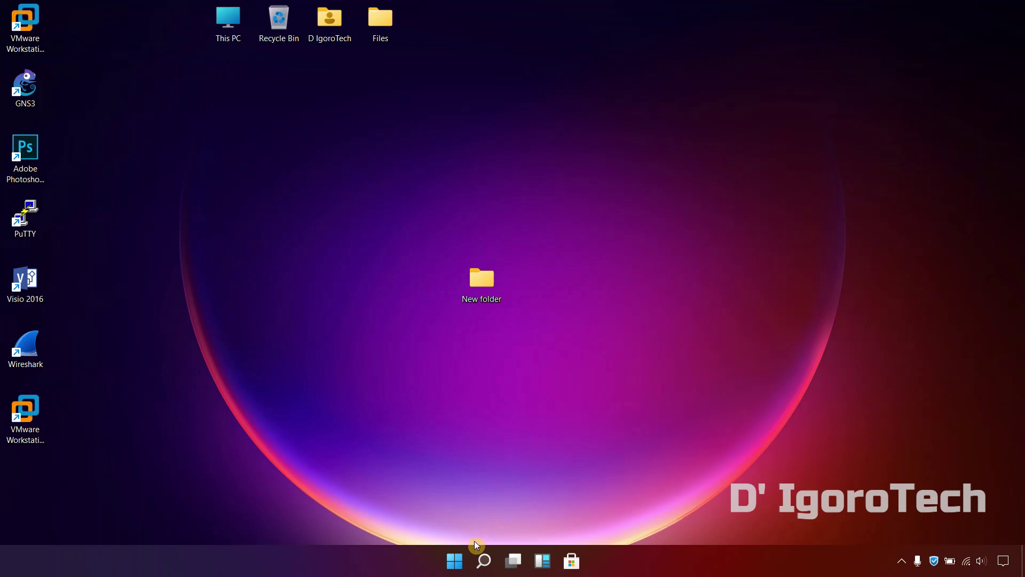
click(513, 560)
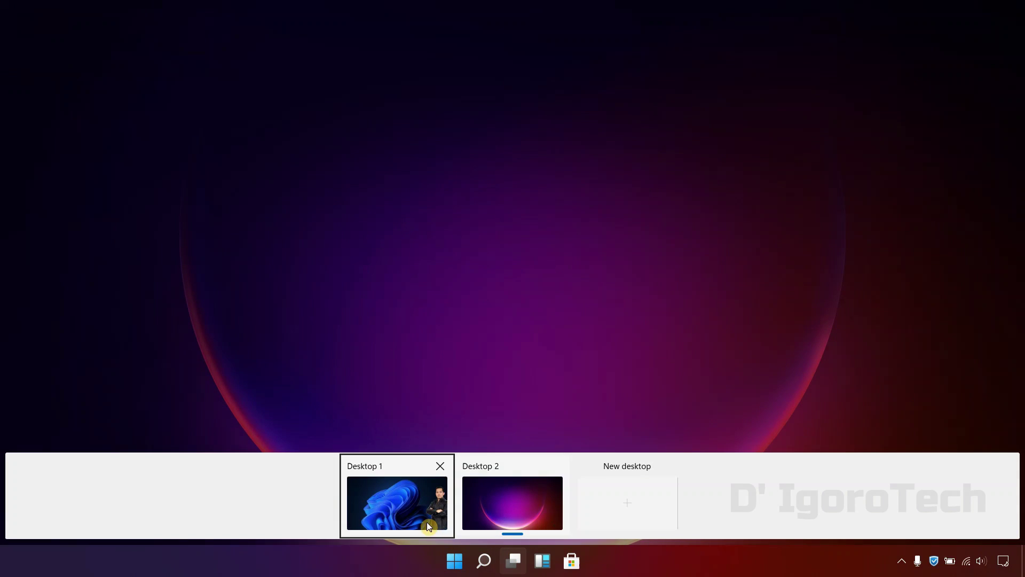
click(404, 505)
click(426, 559)
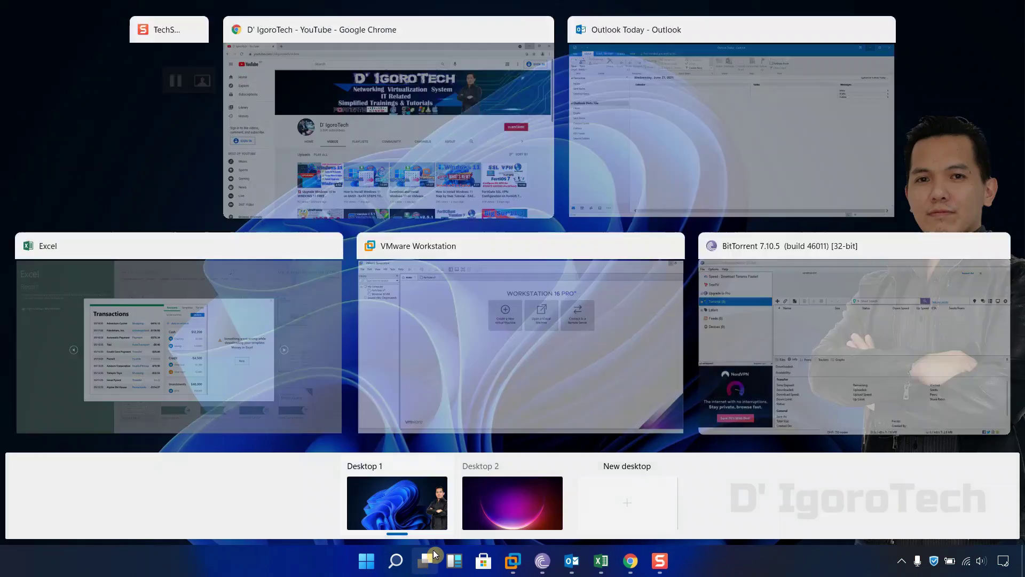
click(509, 502)
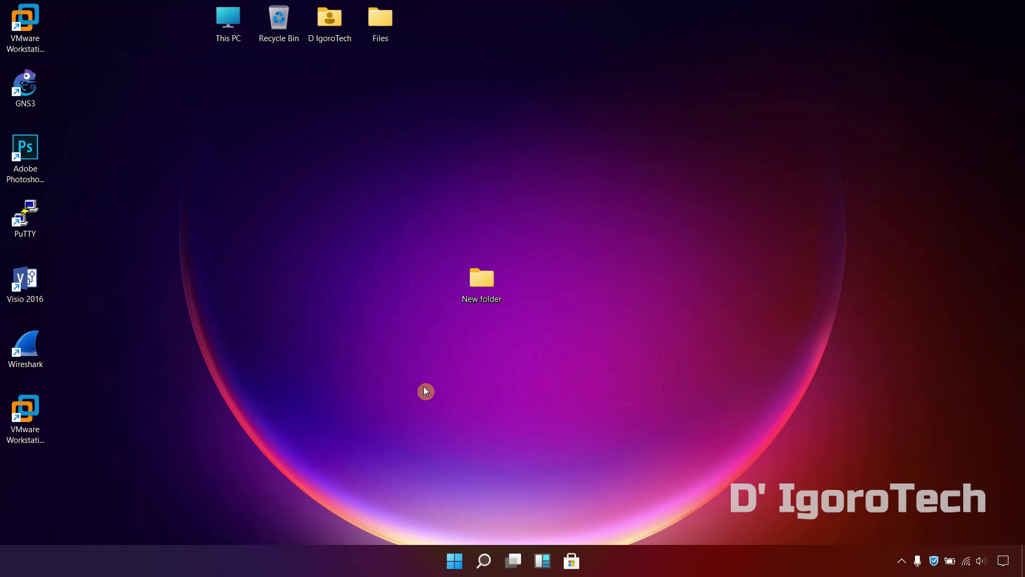
Launch Photoshop with Multiple Desktop Thumbnail.png on Desktop 2, then go to Desktop 1
double_click(24, 173)
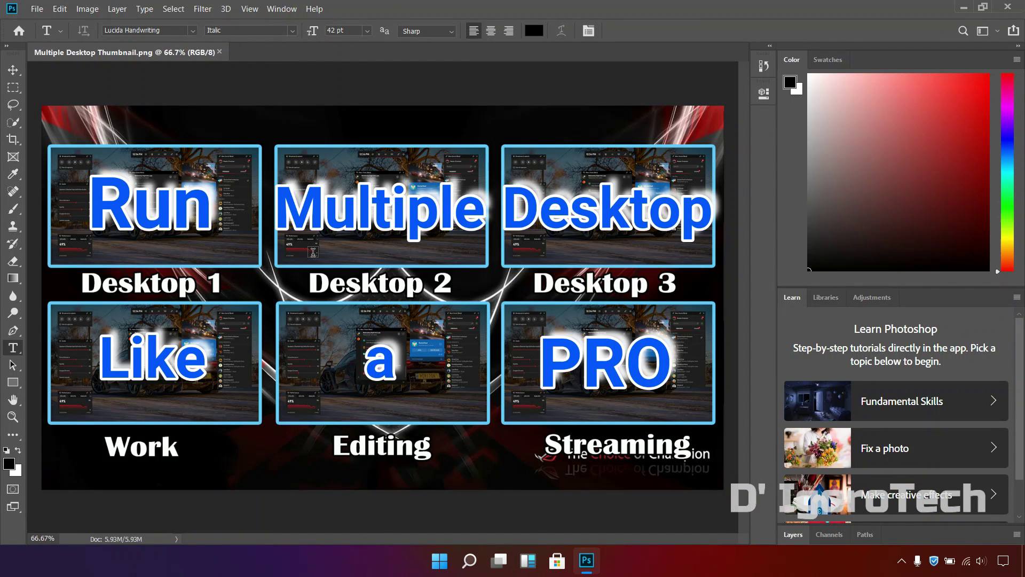
click(497, 560)
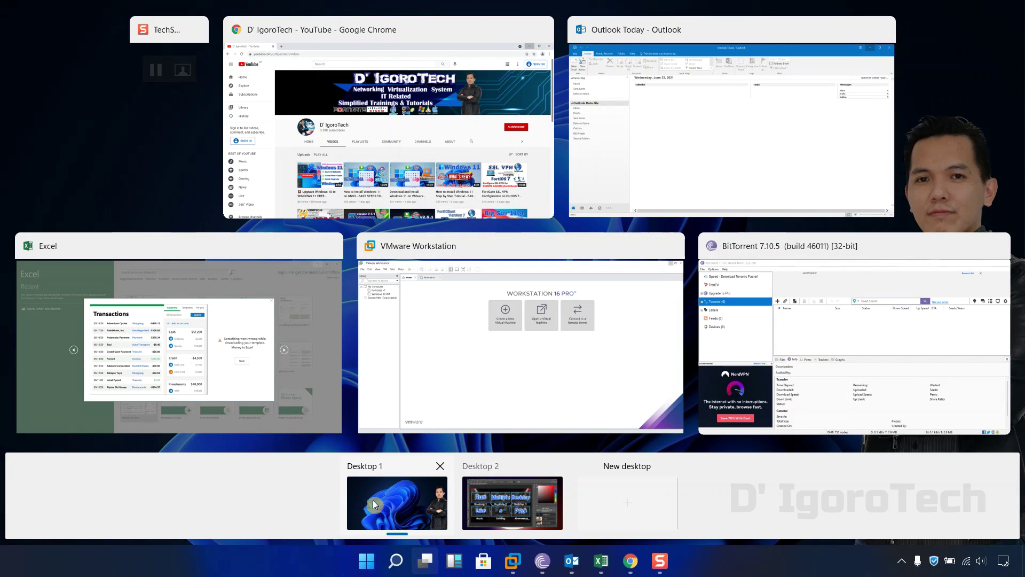
click(376, 499)
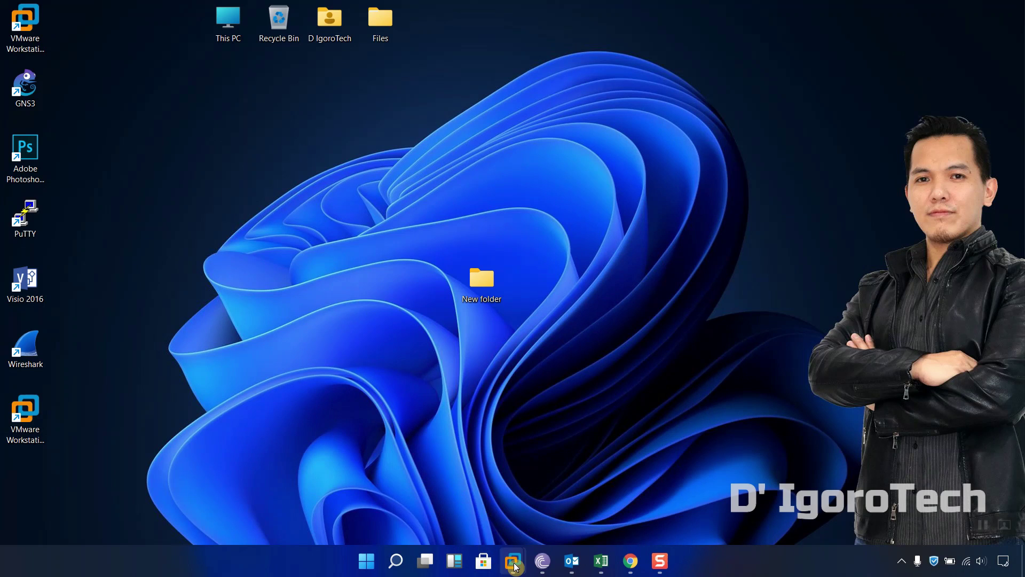
Drag the VMware Workstation and Chrome YouTube windows onto Desktop 2, then switch there
mouse_move(637, 566)
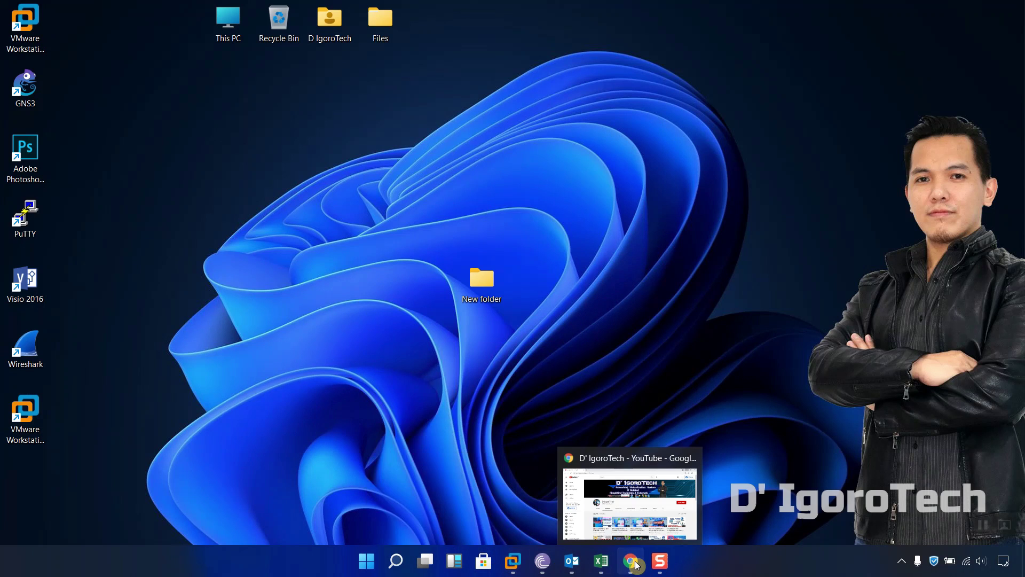
click(425, 561)
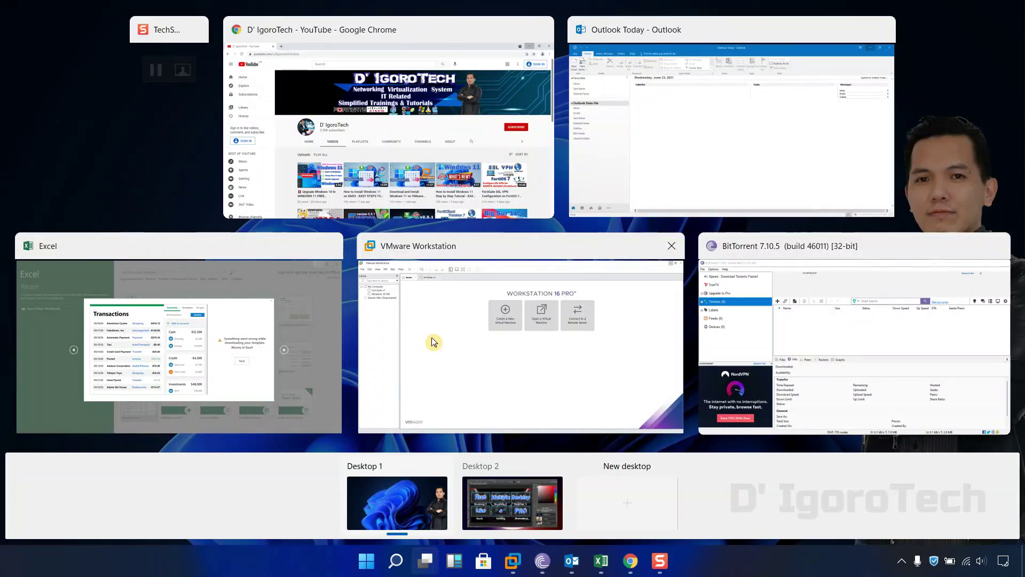
drag(438, 338, 500, 520)
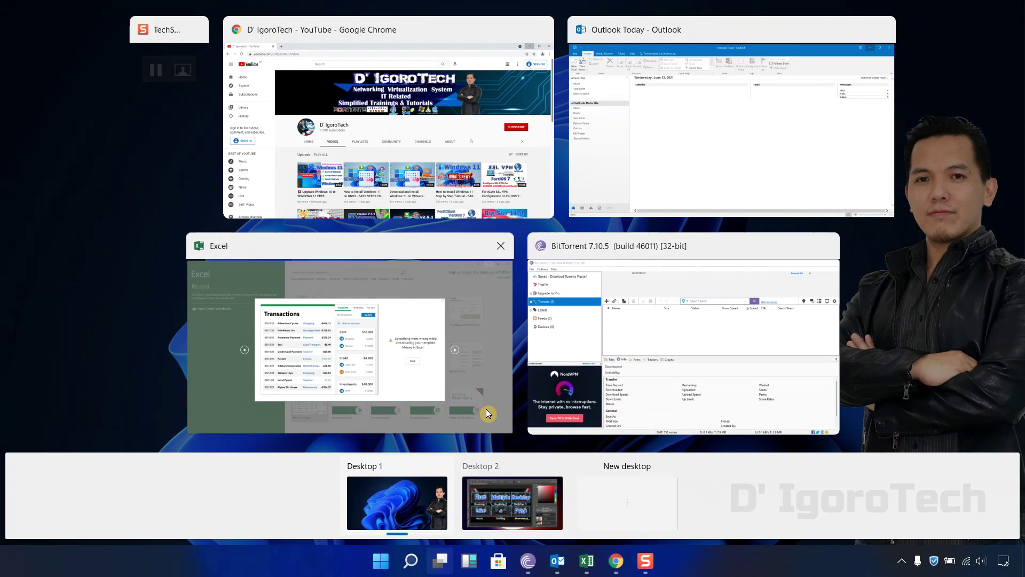
drag(472, 140, 528, 498)
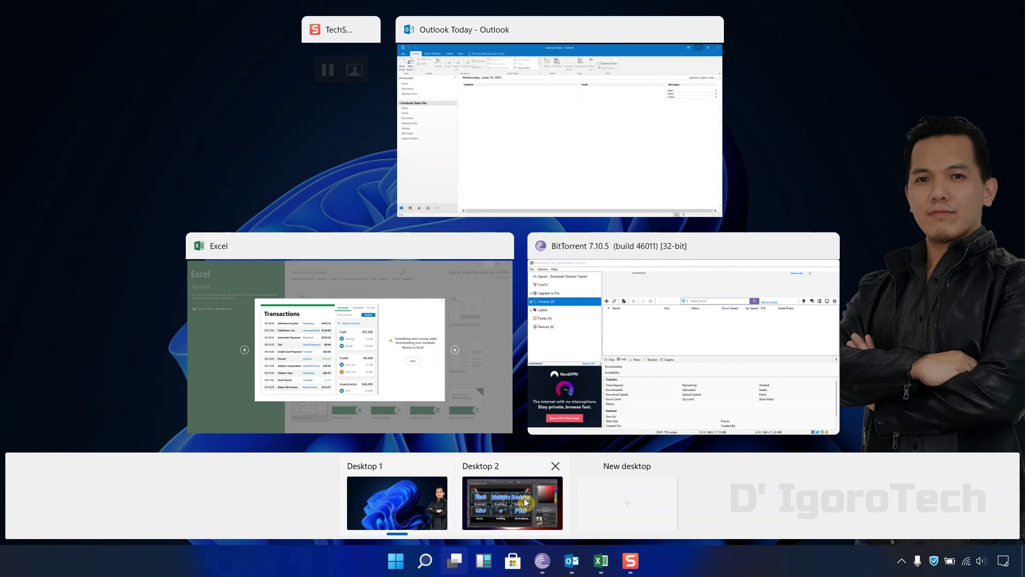
mouse_move(520, 498)
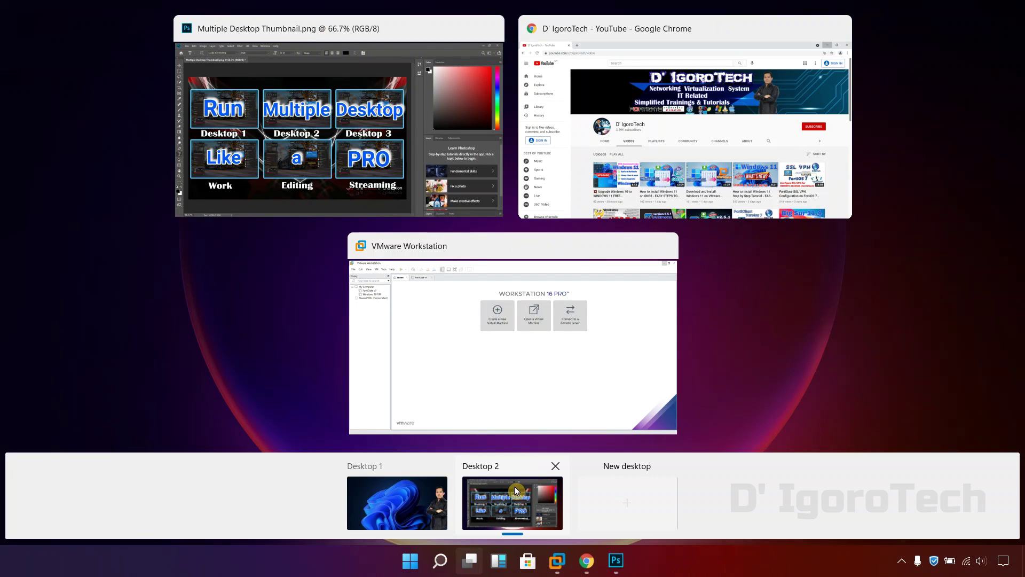
click(511, 491)
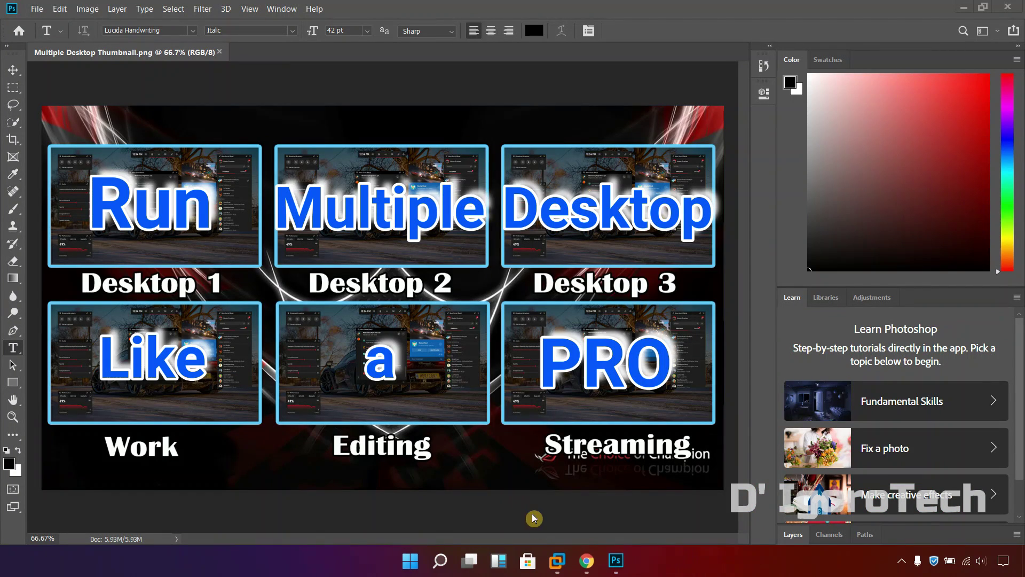
mouse_move(558, 561)
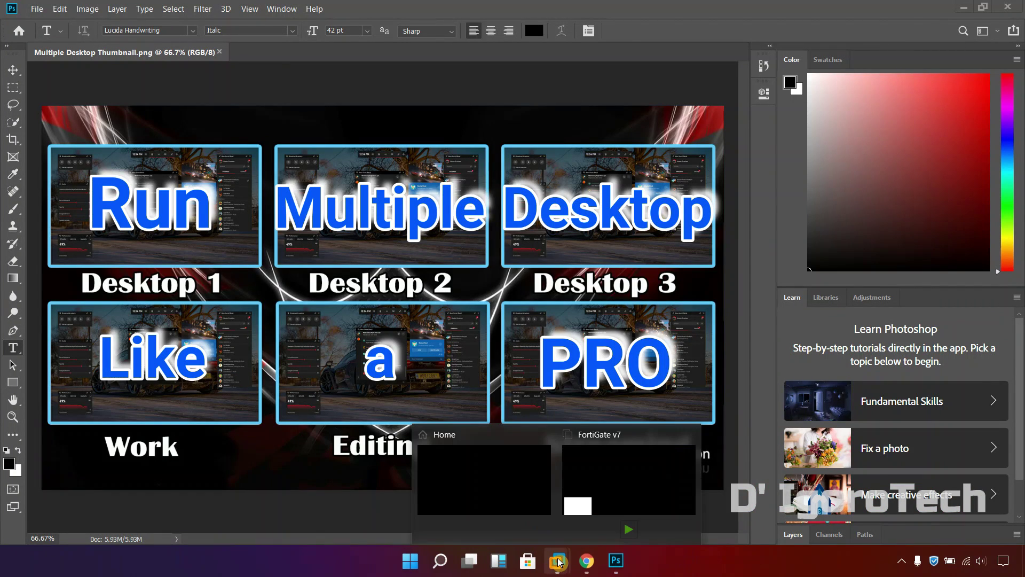
Add Desktop 3, switch to it, and launch Netflix from Start's pinned apps
click(466, 560)
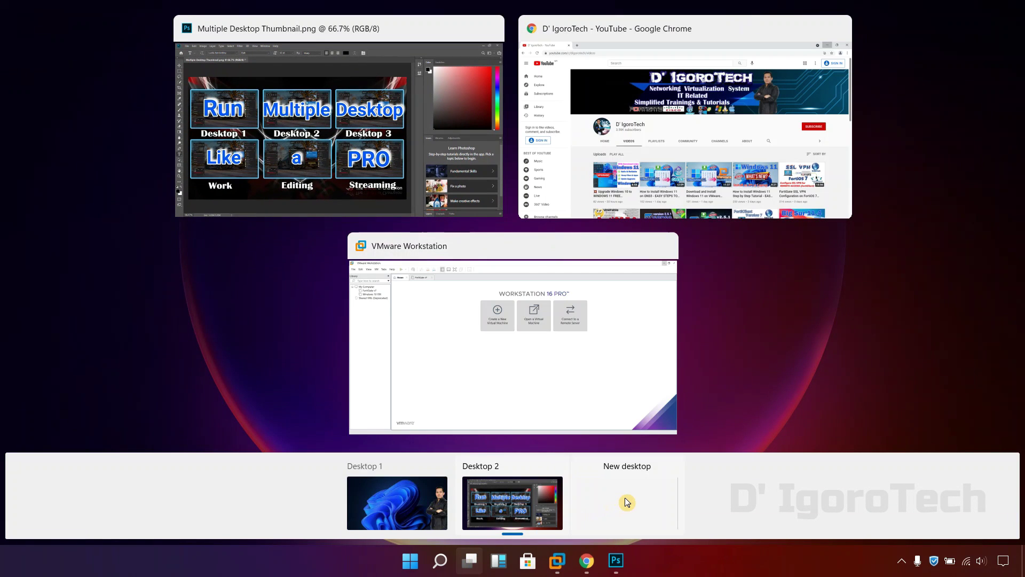
click(626, 501)
click(584, 497)
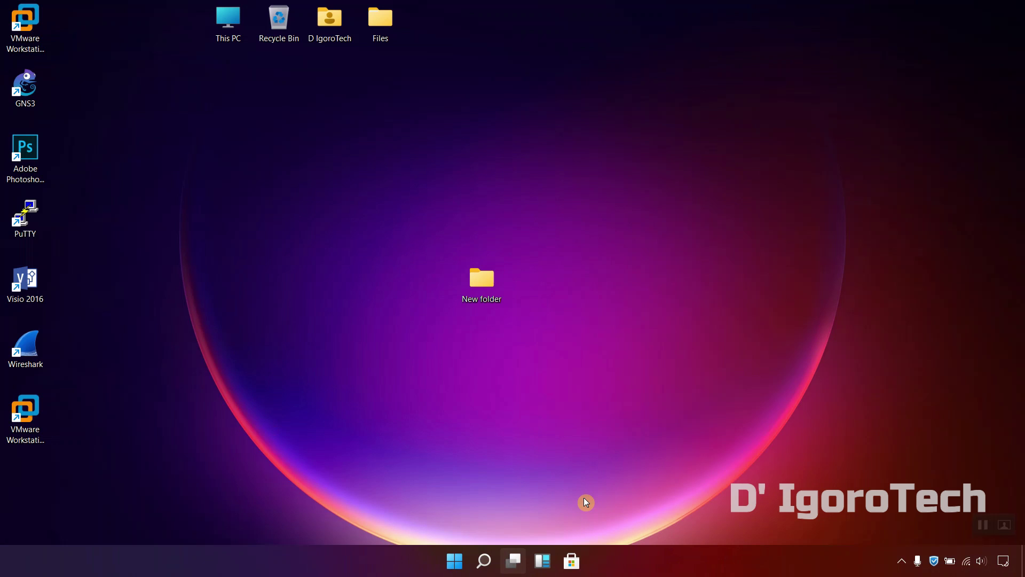
click(459, 560)
click(544, 223)
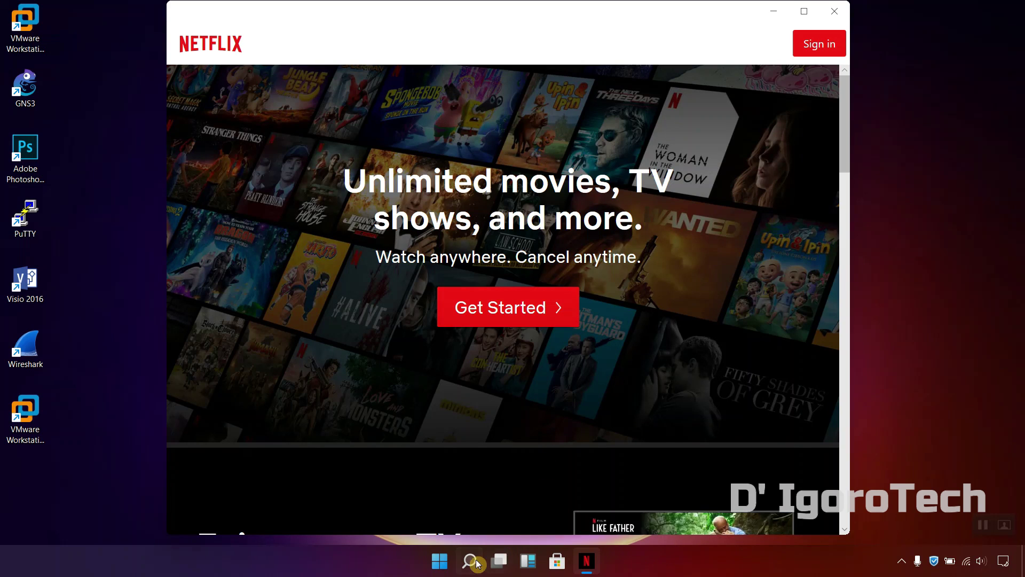
click(499, 560)
mouse_move(550, 502)
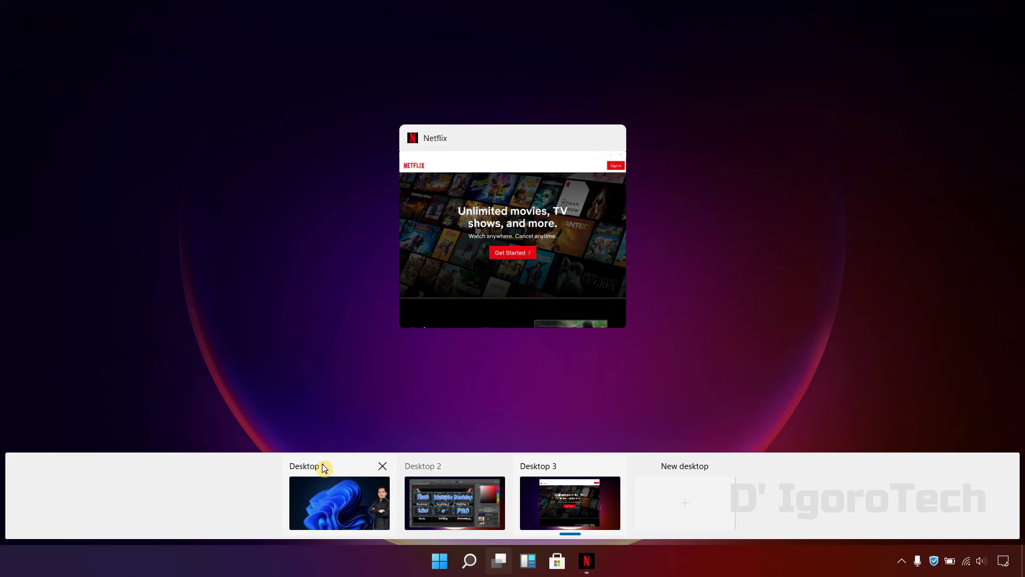
Rename Desktops 1, 2 and 3 to Work, Editing and Streaming, then switch to Work
mouse_move(323, 465)
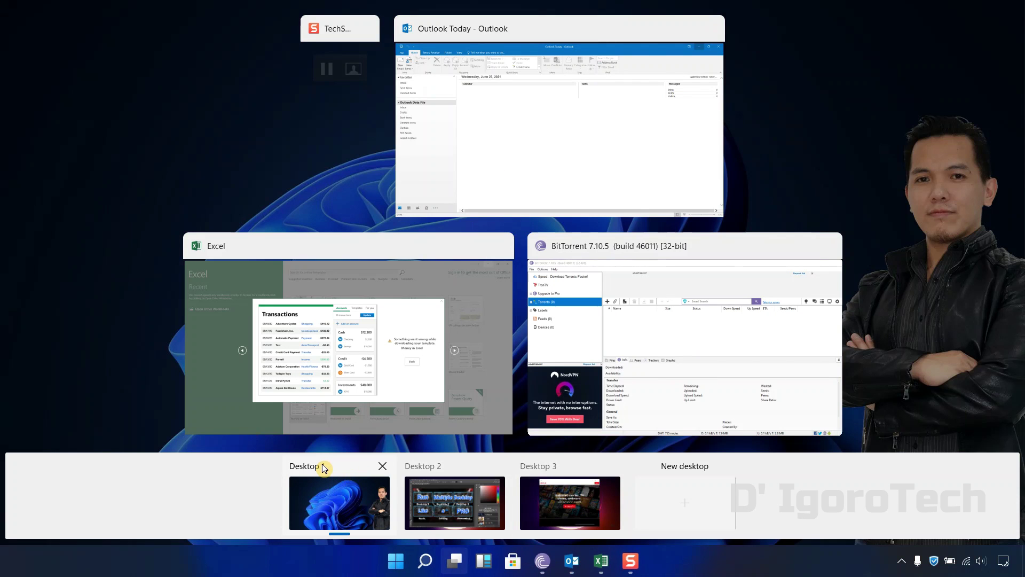
right_click(322, 463)
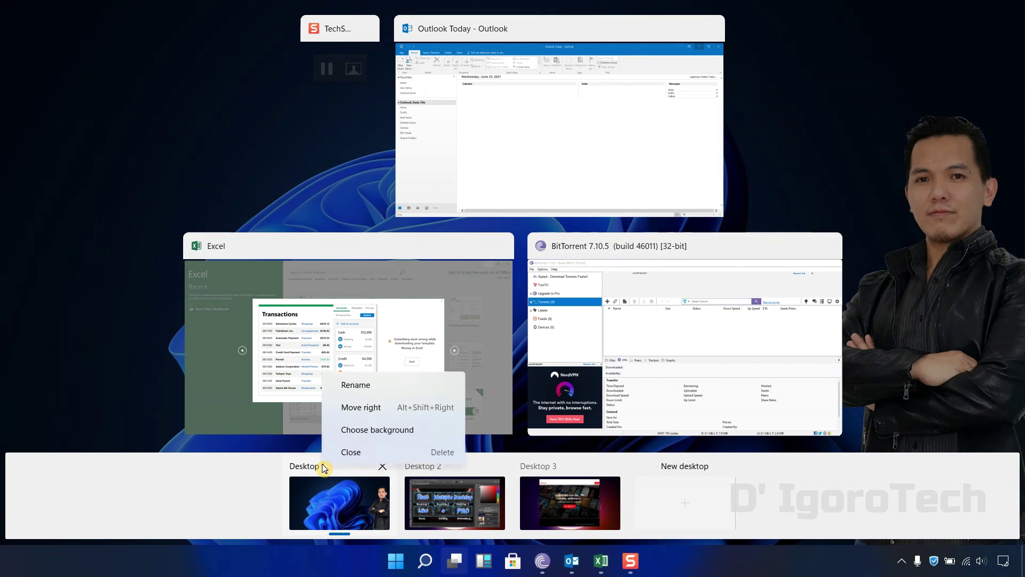
click(369, 384)
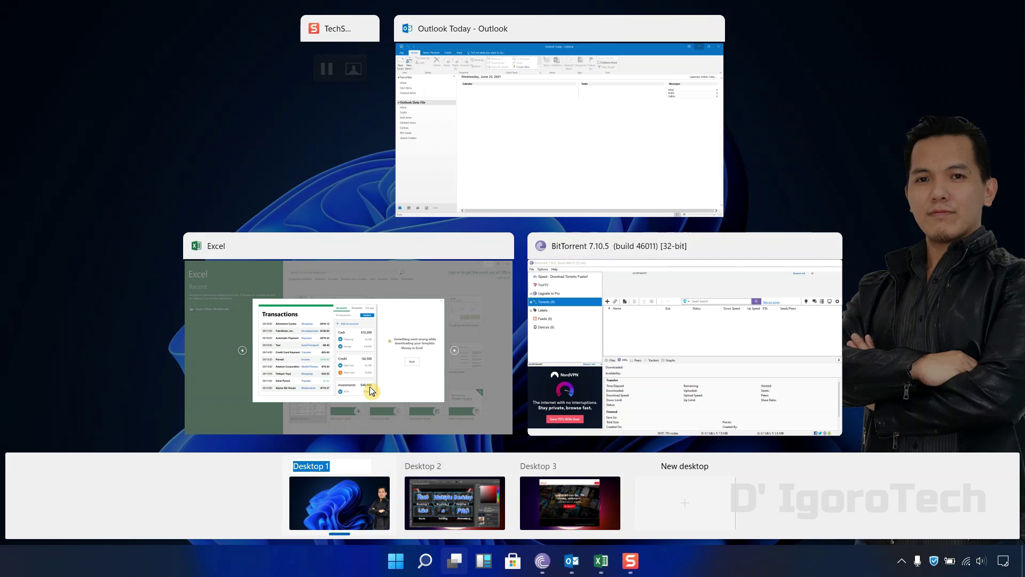
text(Work)
right_click(428, 473)
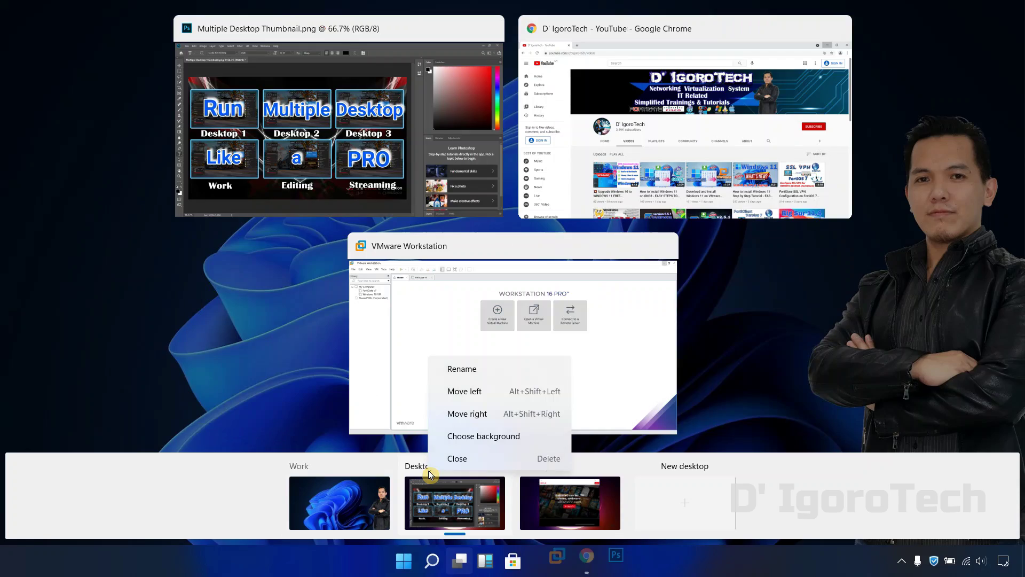
click(481, 367)
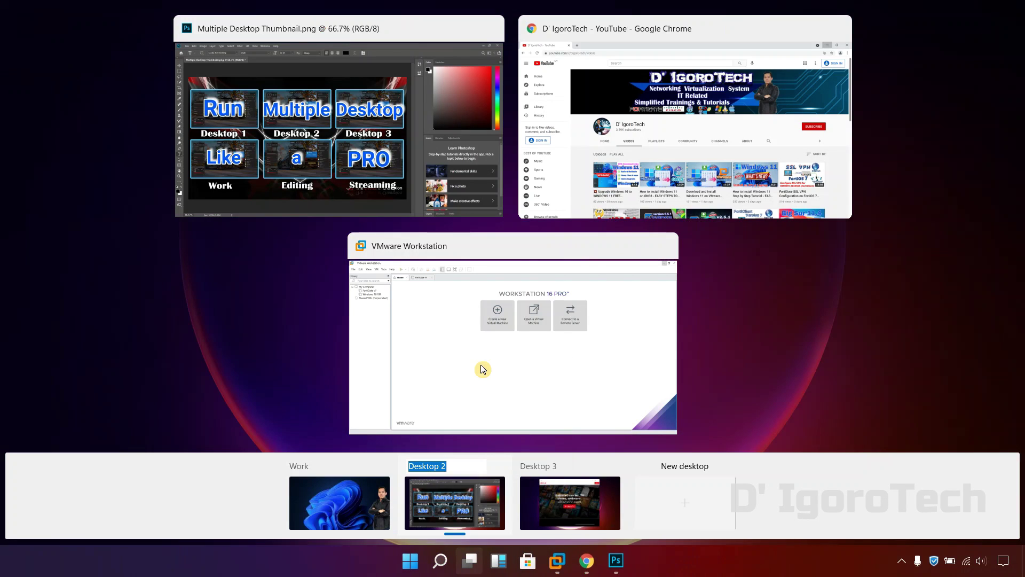
text(Editing)
click(550, 466)
text(Streaming)
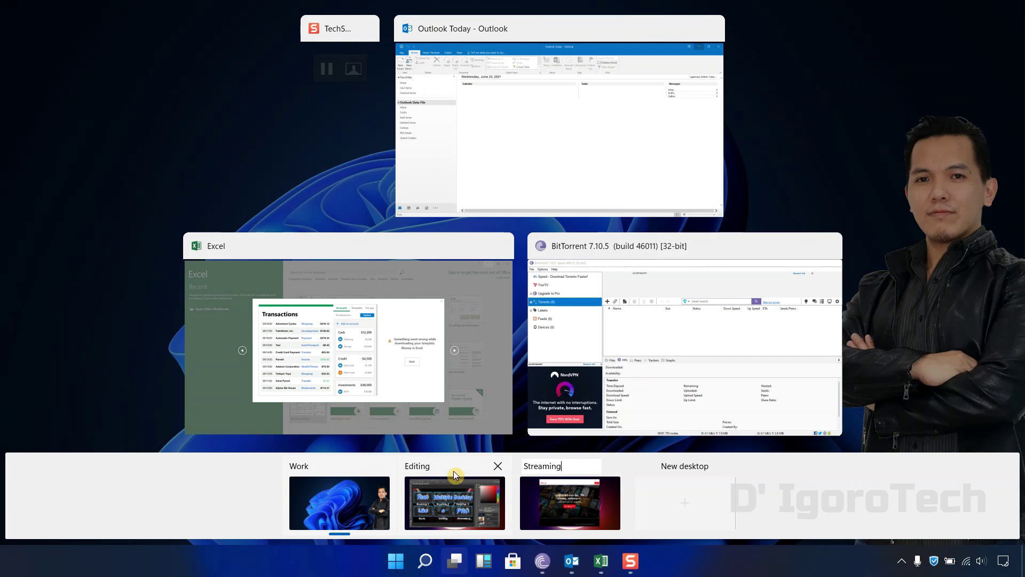
click(351, 495)
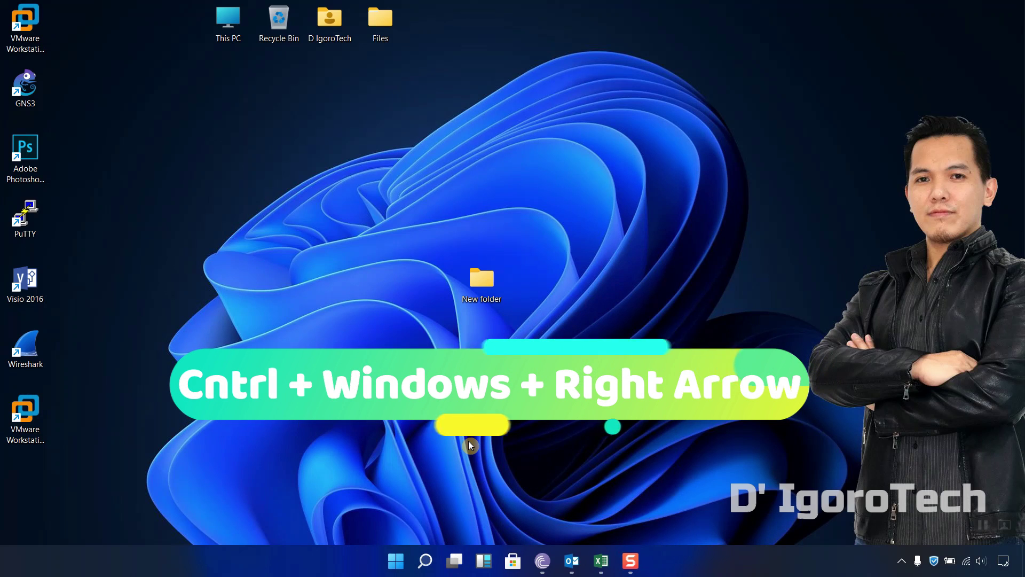
Move through Editing to the Streaming desktop with Ctrl+Win+Right Arrow twice
key(ctrl+super+Right)
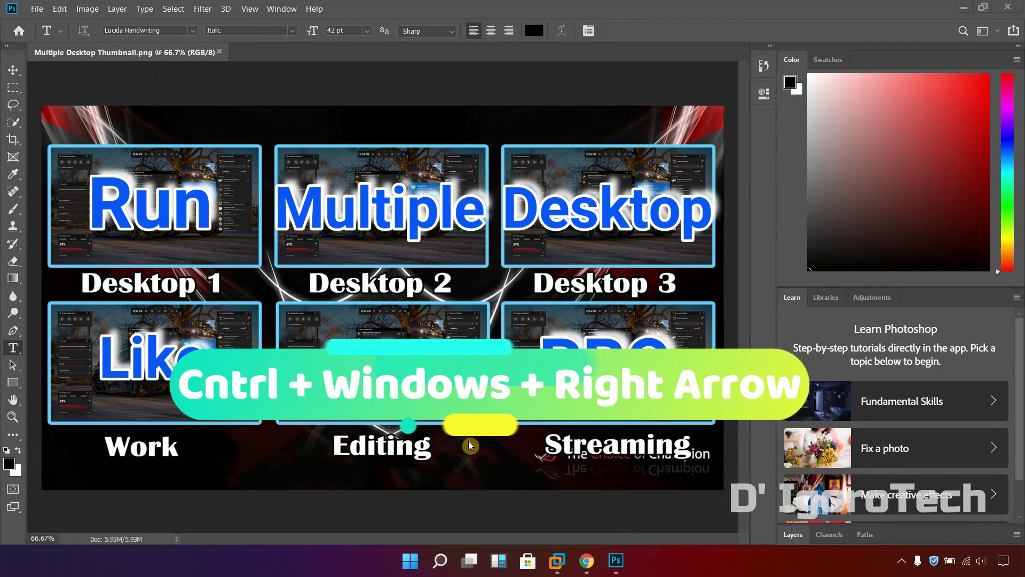
key(ctrl+super+Right)
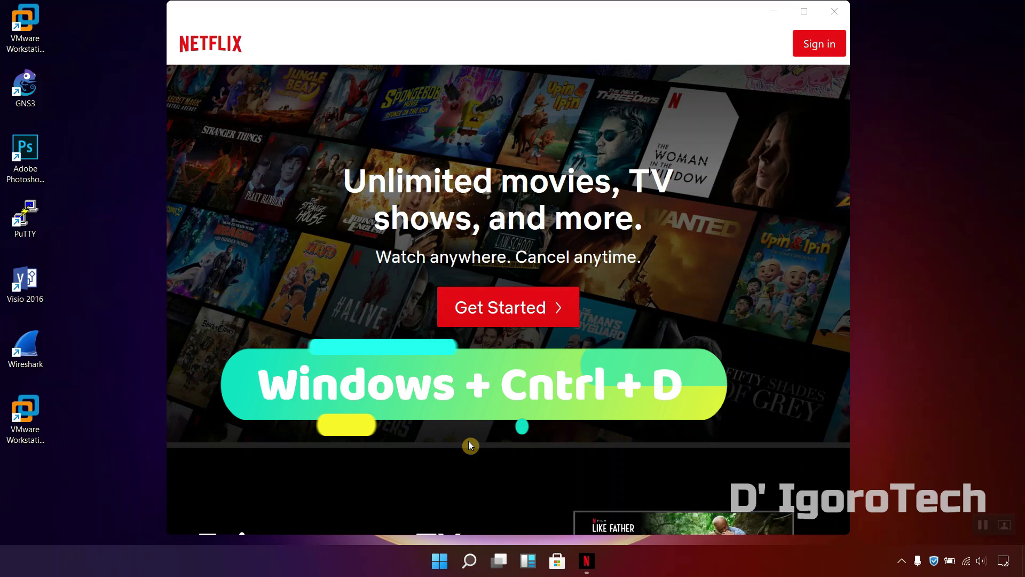
Create Desktop 4 and Desktop 5 with Win+Ctrl+D and switch to the empty Desktop 5
key(ctrl+super+d)
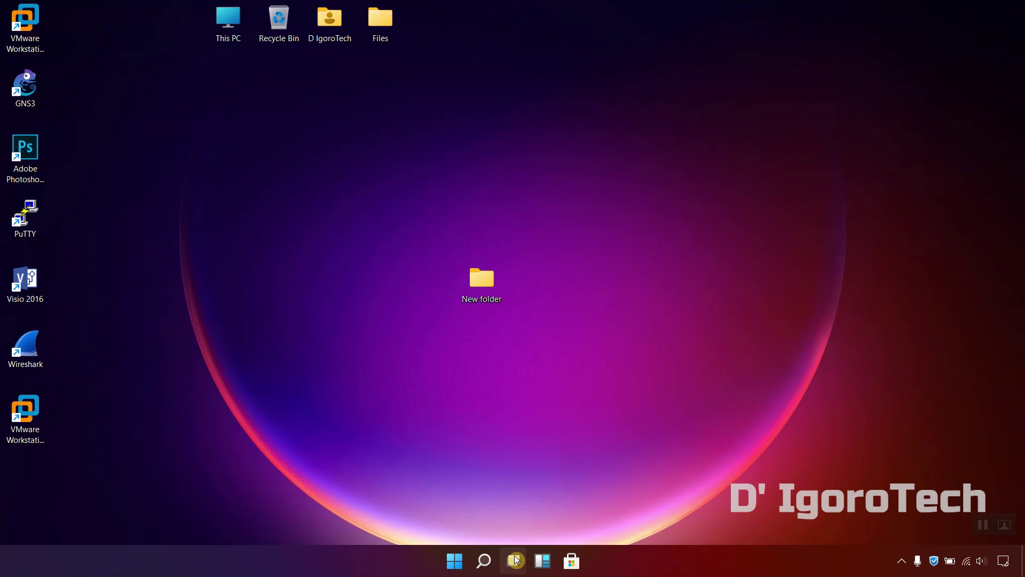
click(515, 558)
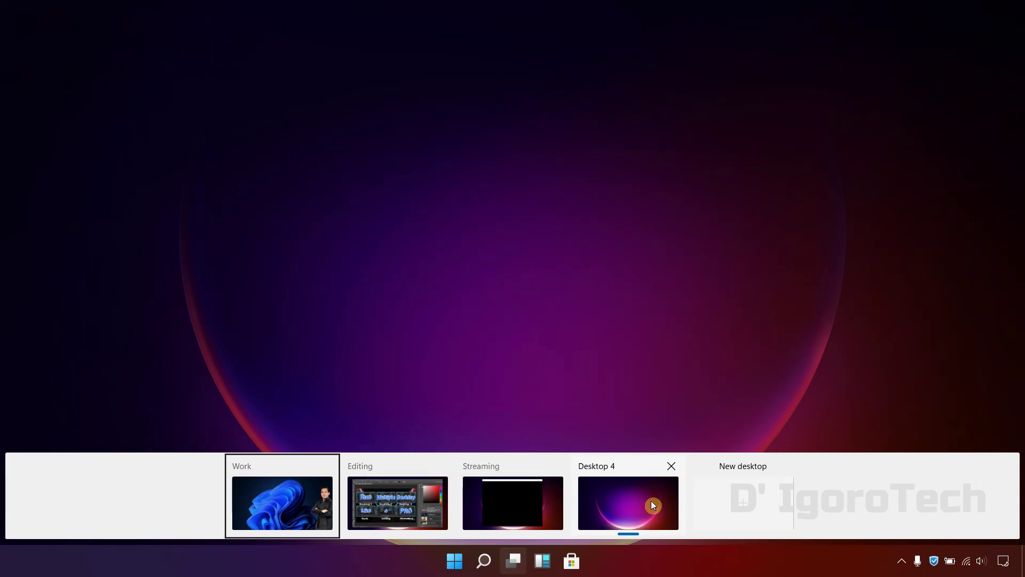
key(ctrl+super+d)
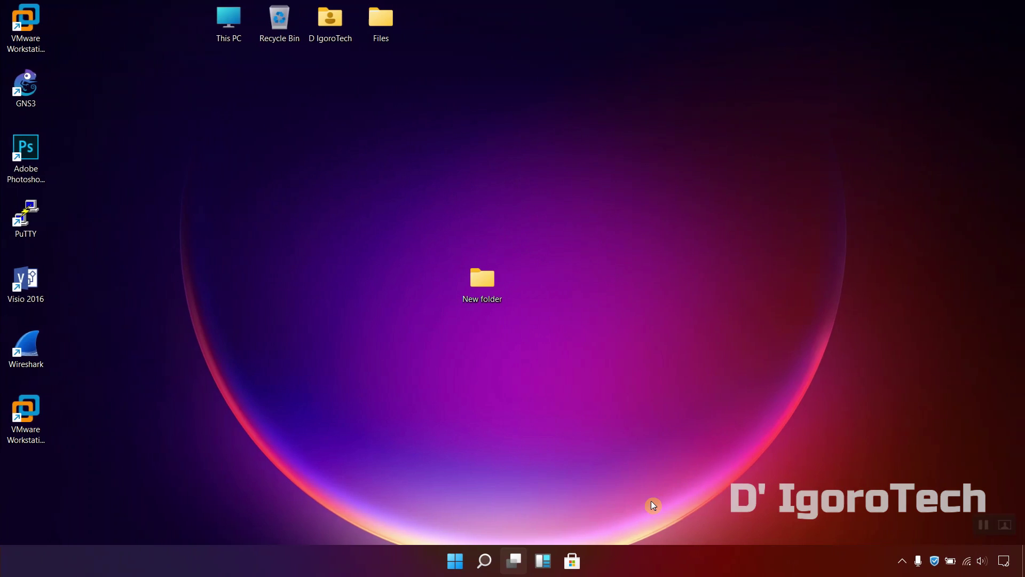
key(super+Tab)
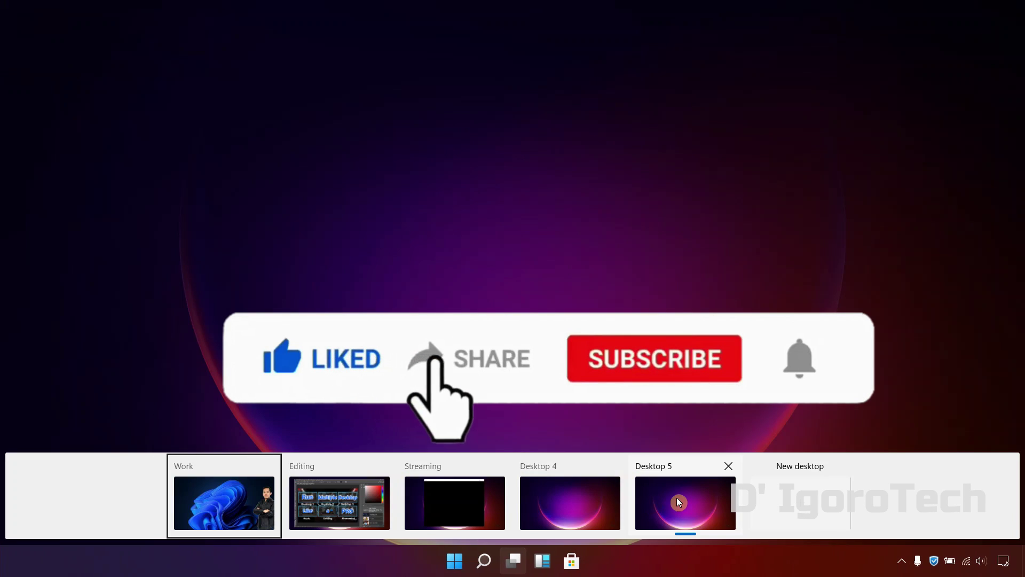
click(677, 497)
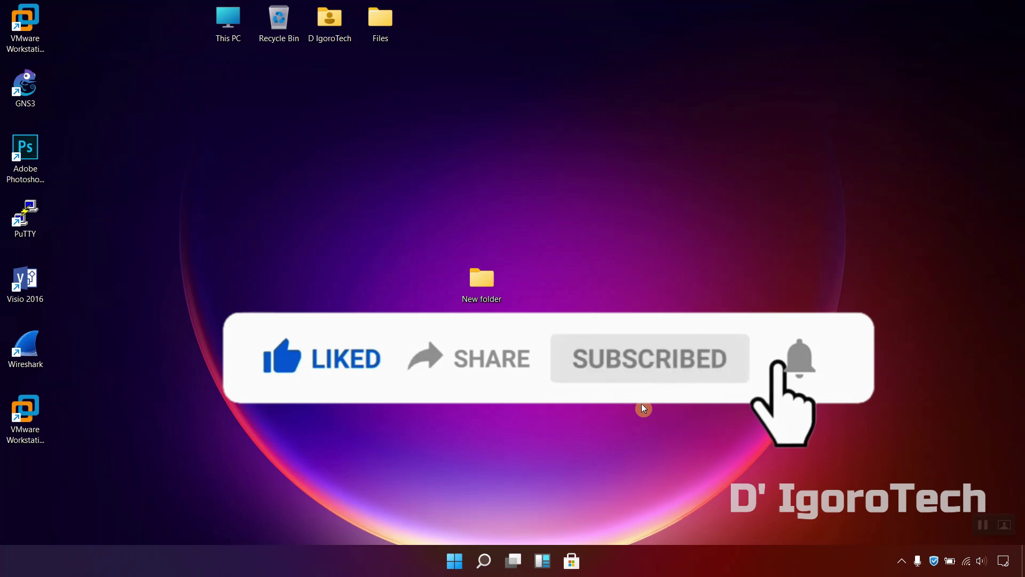
Set Desktop 4's background to the colourful flower picture
key(super+Tab)
right_click(560, 499)
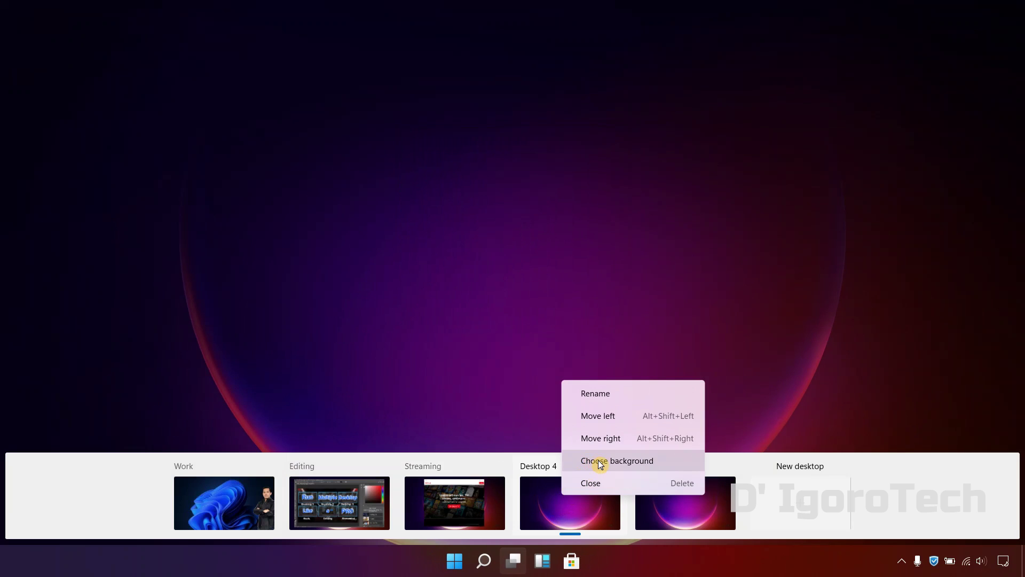
click(598, 460)
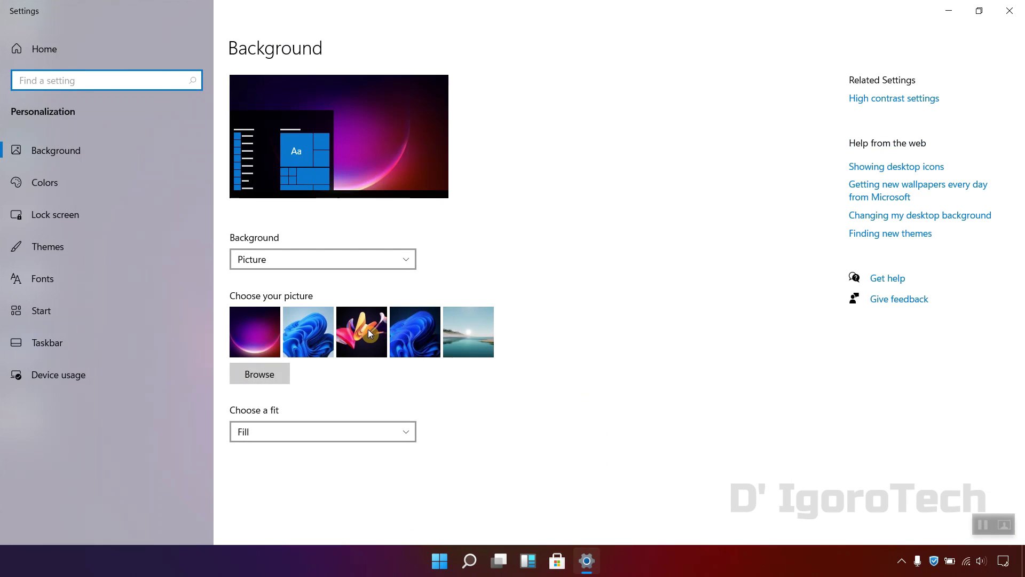
click(367, 328)
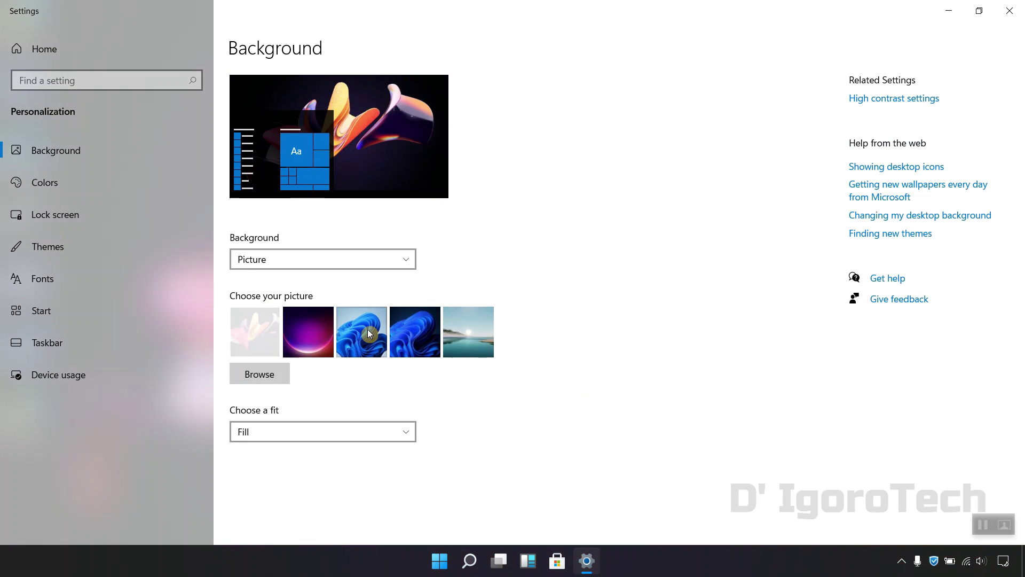
click(1009, 11)
Set Desktop 5's background to the lake landscape picture
click(513, 560)
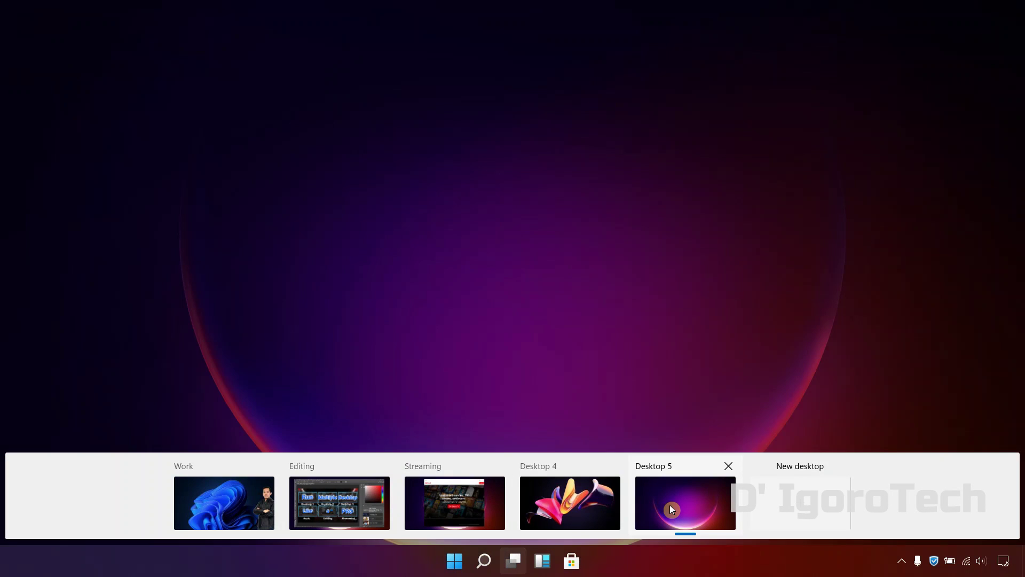
right_click(671, 507)
click(716, 469)
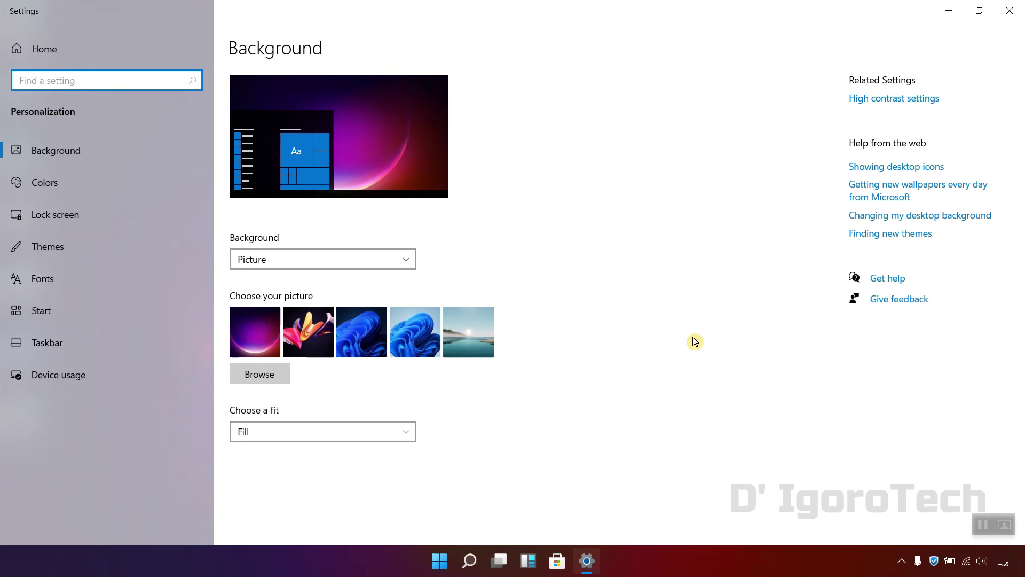
click(498, 560)
click(750, 359)
Close Desktop 5 with Win+Ctrl+F4
key(alt+F4)
right_click(596, 267)
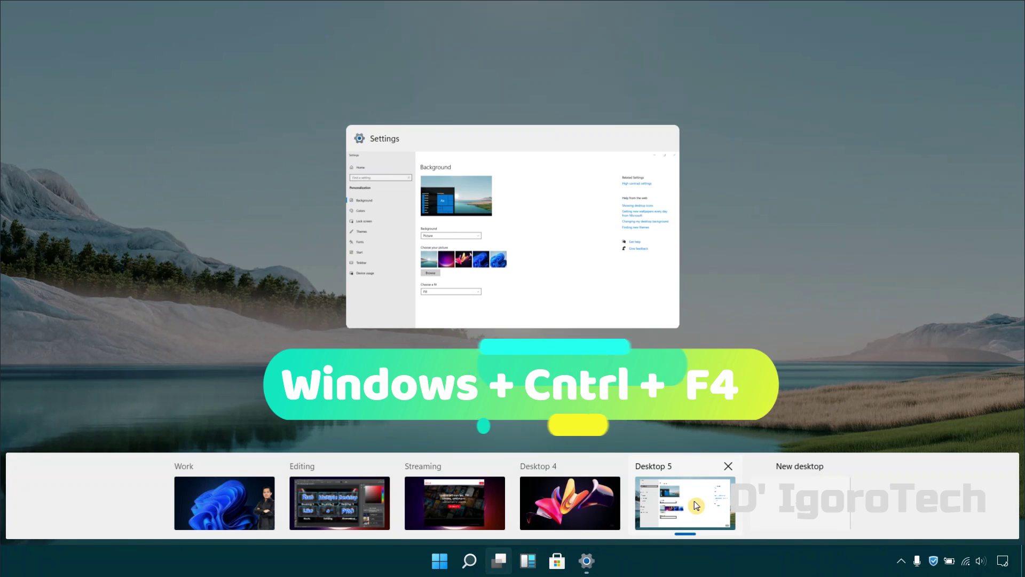
key(ctrl+super+F4)
key(ctrl+super+F4)
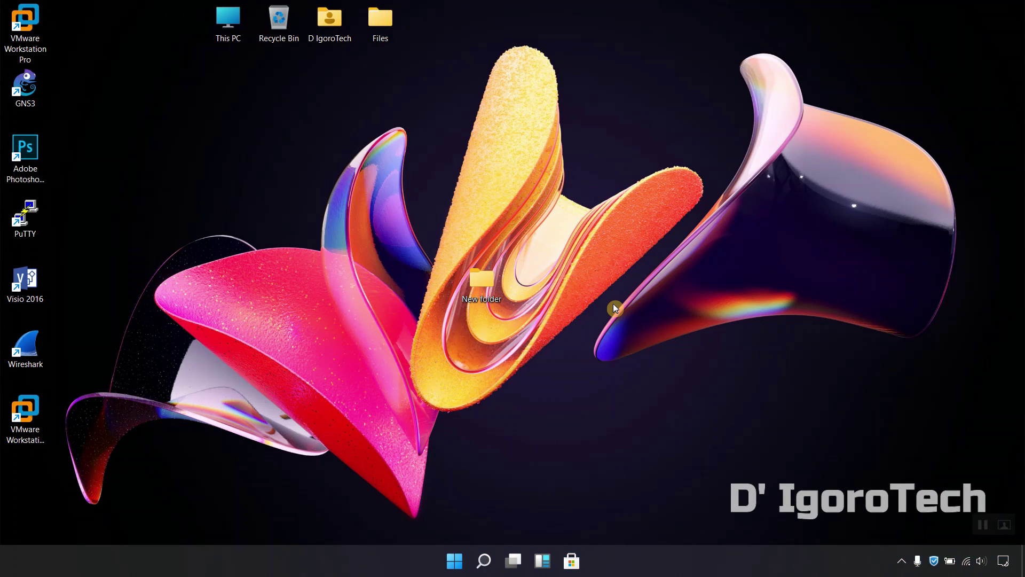
Return to Desktop 4 through Task View and close it, landing on the Streaming desktop
click(516, 559)
mouse_move(613, 506)
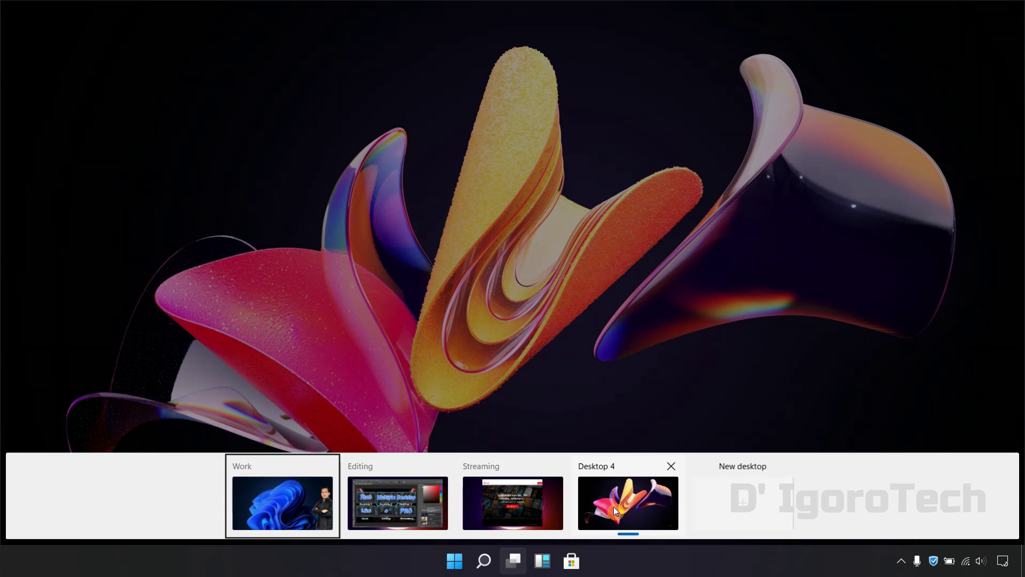
click(614, 506)
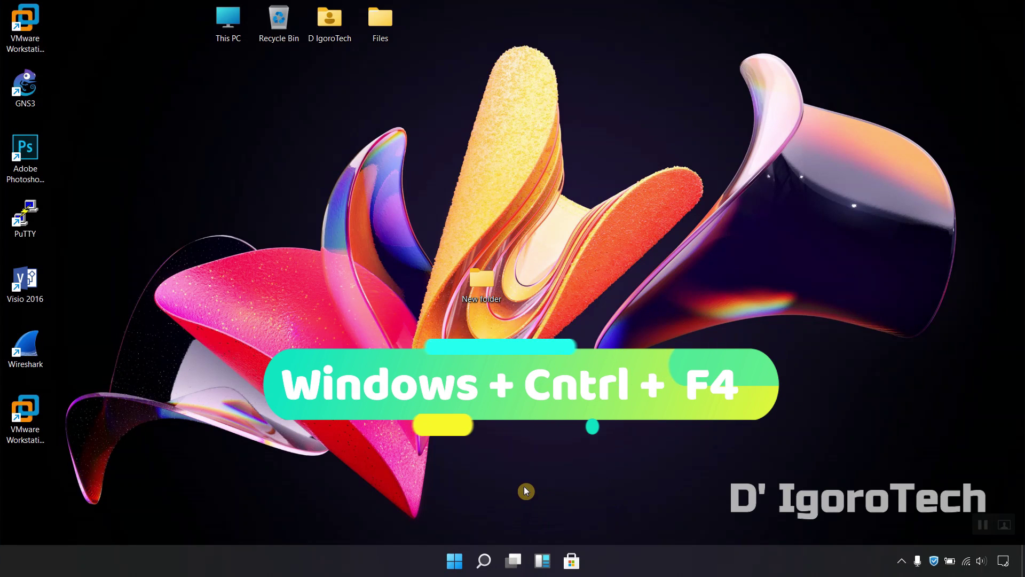
key(super+ctrl+F4)
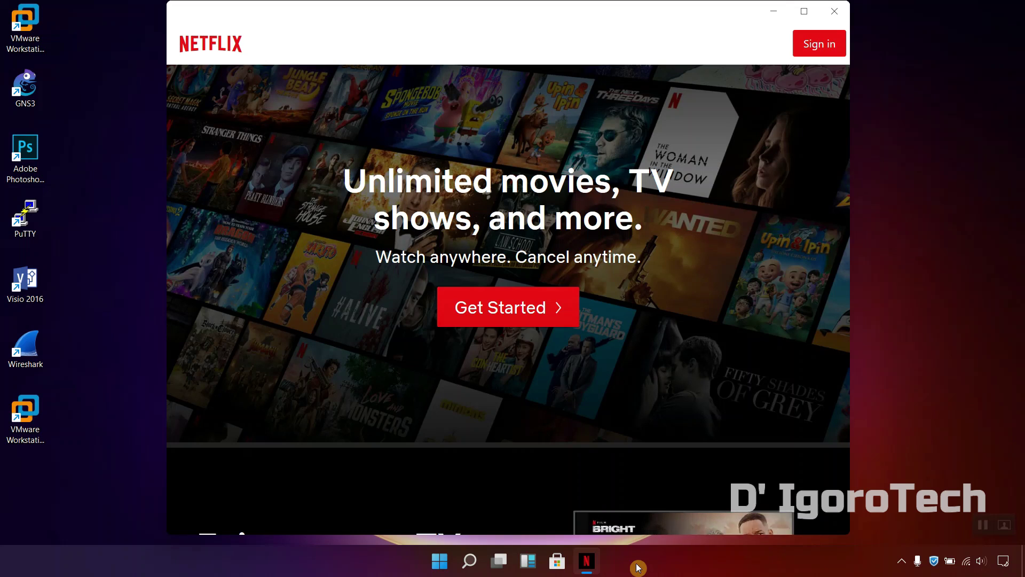
Close the Streaming desktop so Netflix merges in, then move Netflix aside to reveal Photoshop
click(96, 480)
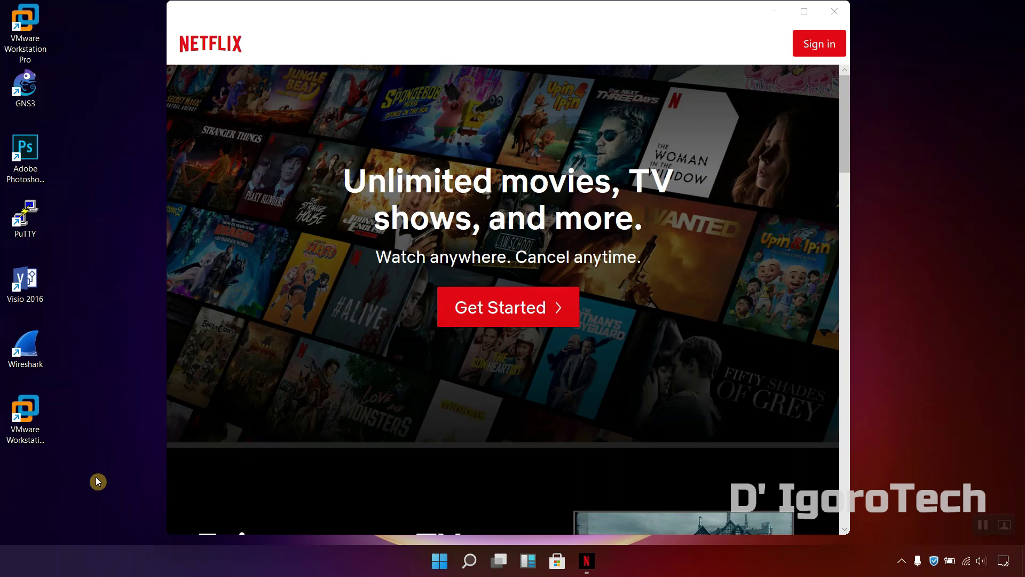
key(ctrl+super+Right)
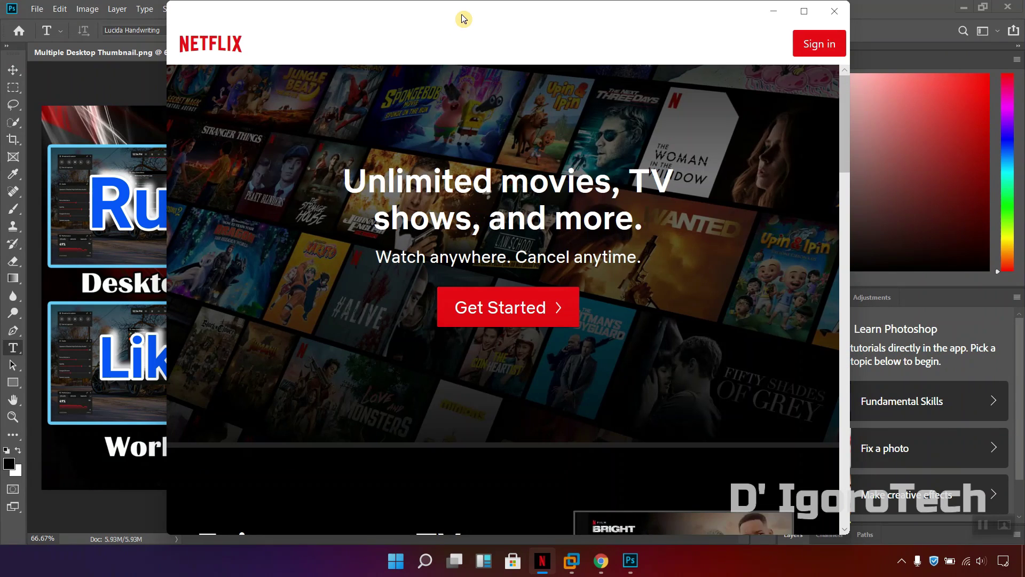
drag(463, 18, 576, 21)
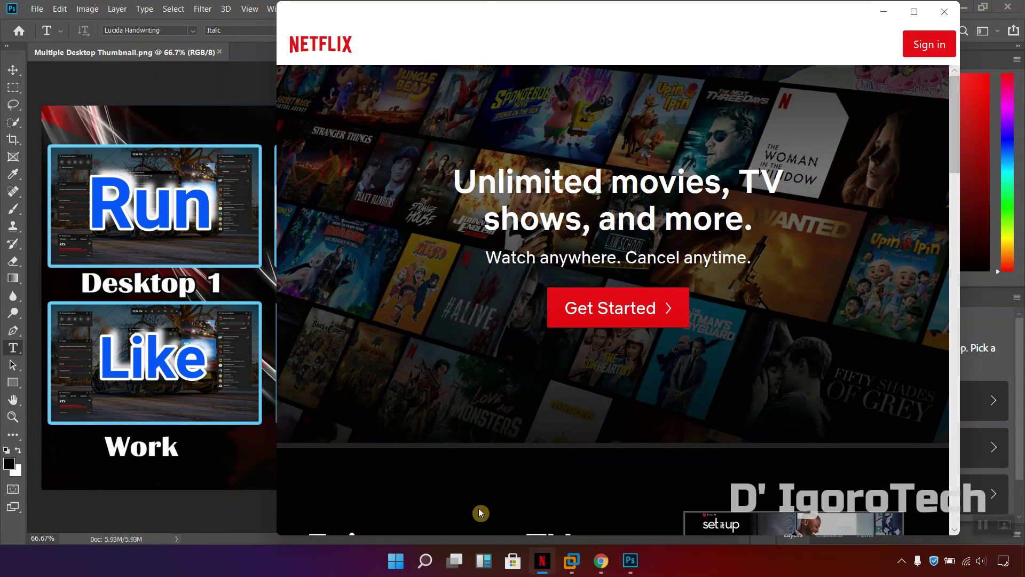
Switch to the Editing desktop, close it, and view all windows merged on Work
click(454, 560)
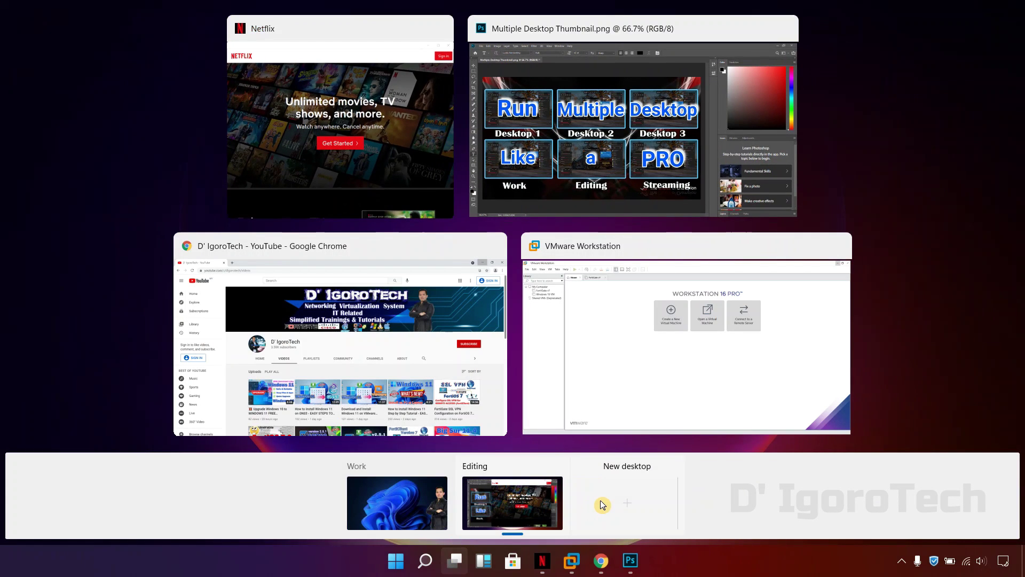
click(509, 503)
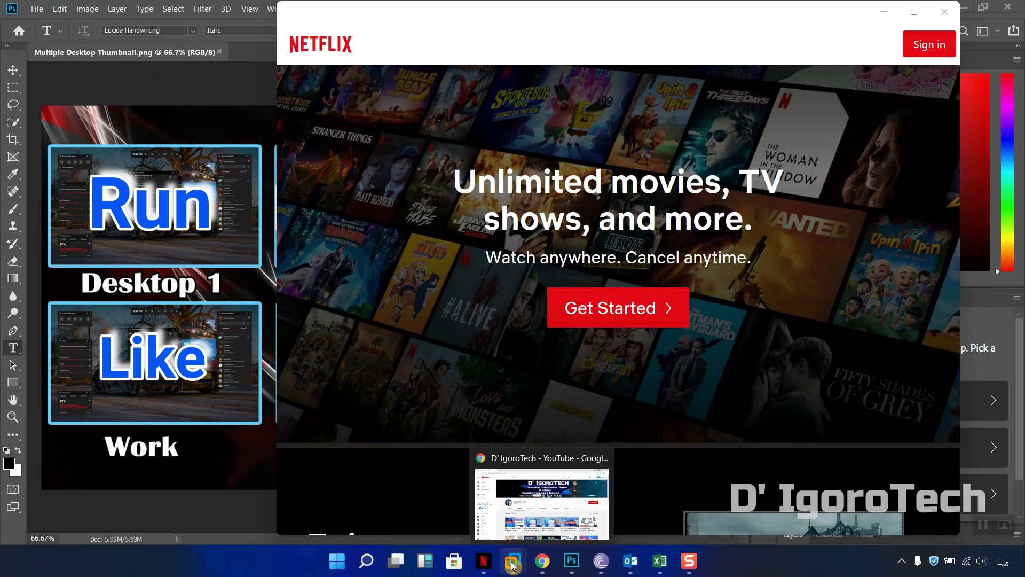
mouse_move(484, 565)
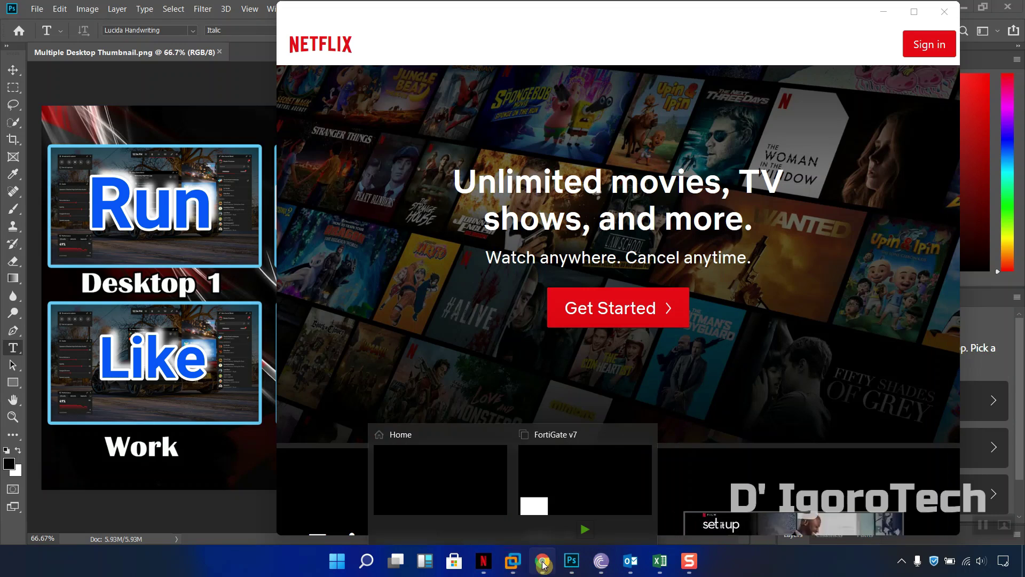
mouse_move(542, 564)
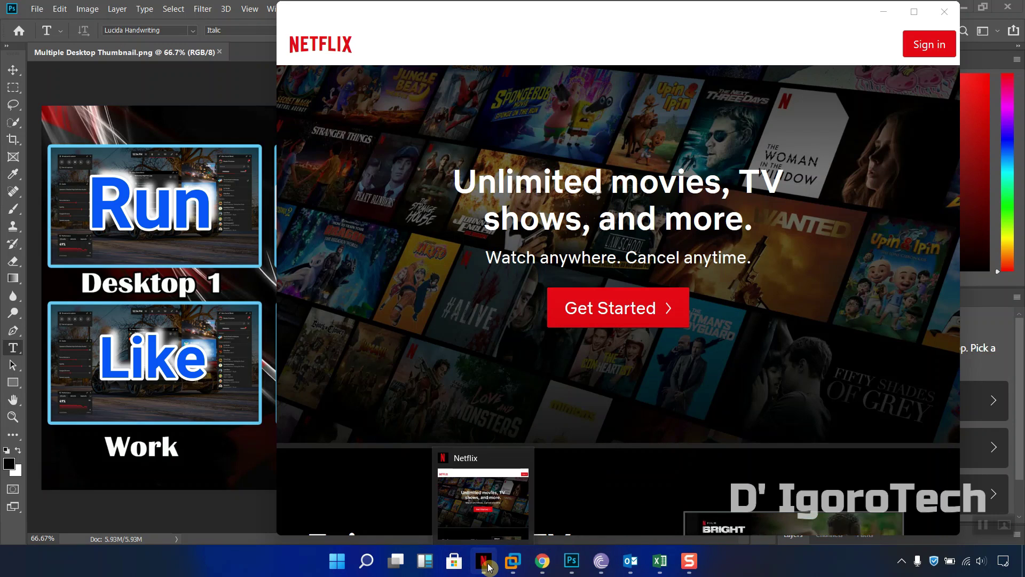
click(398, 561)
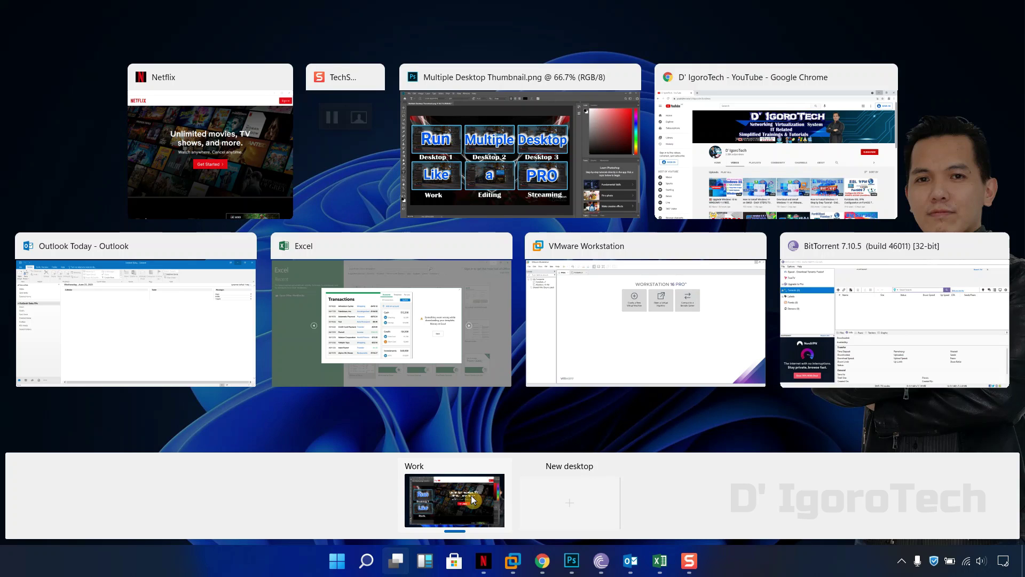
Add four new desktops, Desktop 2 through Desktop 5, in Task View
click(555, 507)
click(616, 497)
click(693, 492)
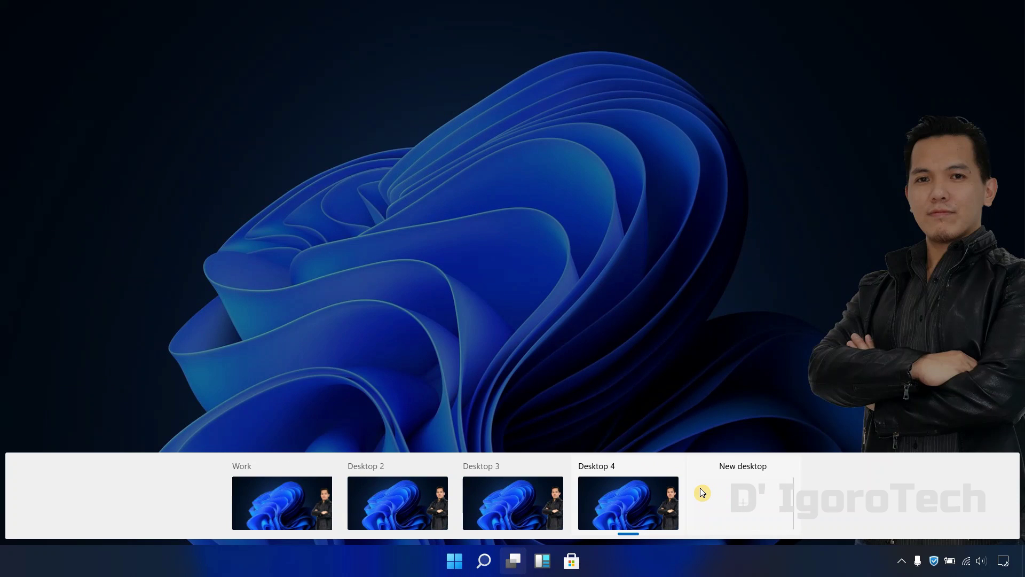
click(702, 492)
Switch desktops, bring Photoshop back up, and open the Start menu's power options
mouse_move(555, 560)
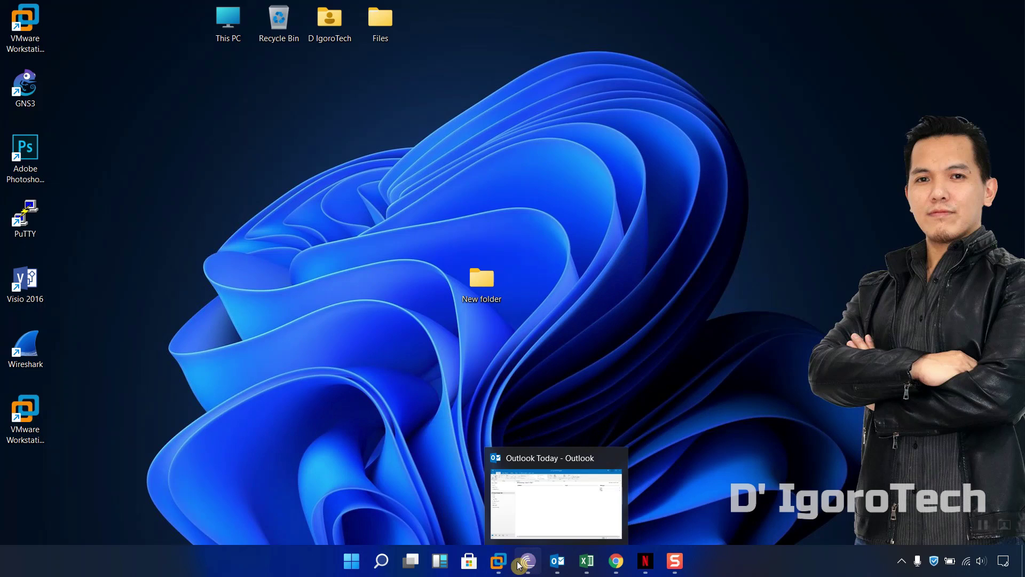
mouse_move(501, 563)
key(ctrl+super+Right)
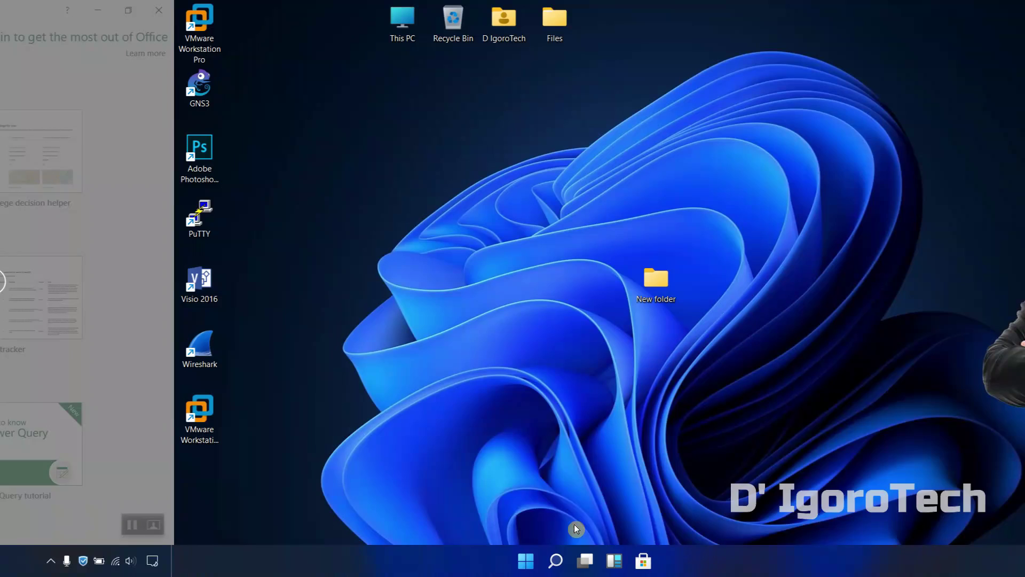
click(584, 559)
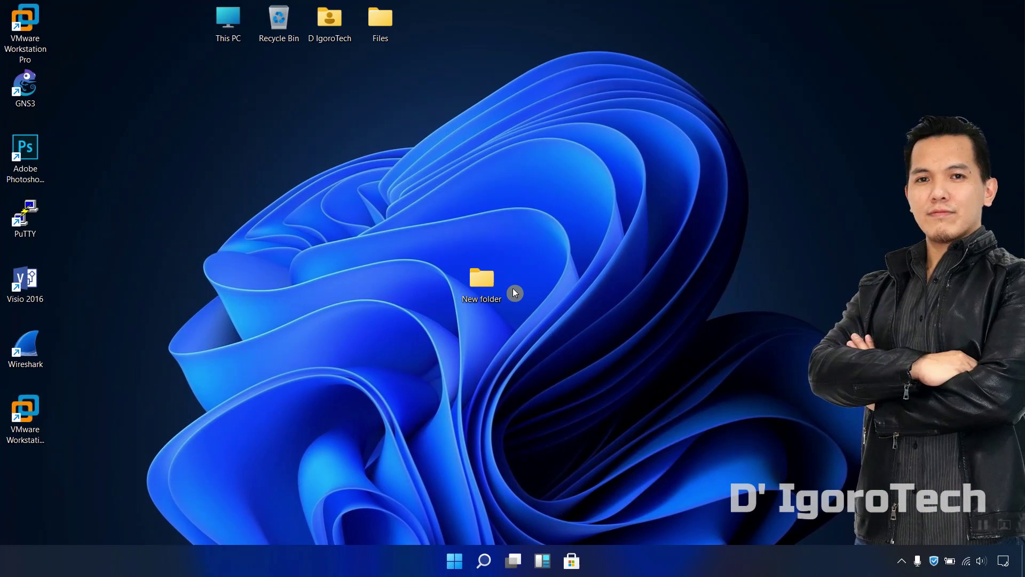
click(455, 559)
click(678, 515)
Restart the computer and confirm Desktops 2–5 survived, switching between them
click(679, 487)
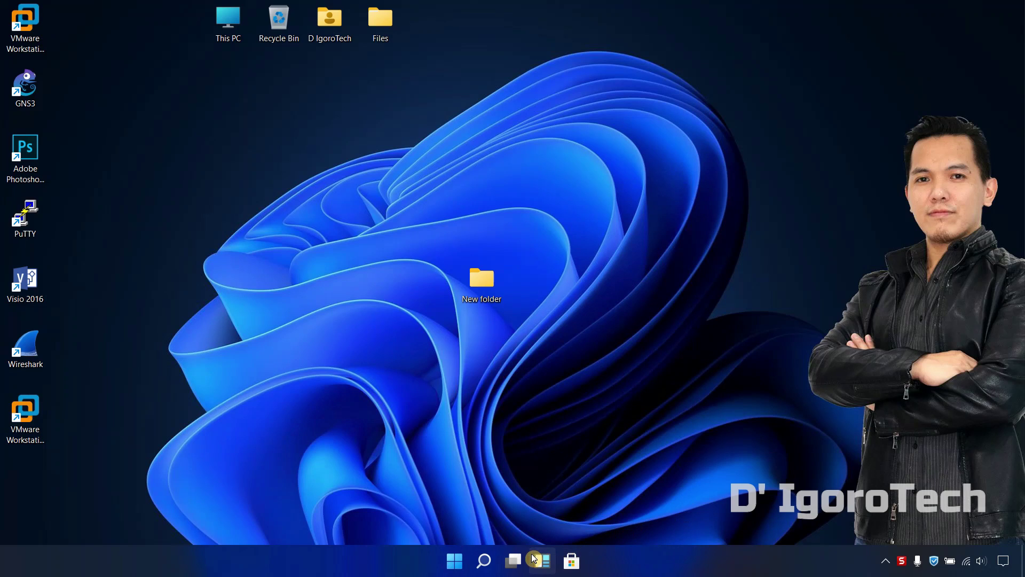
click(514, 560)
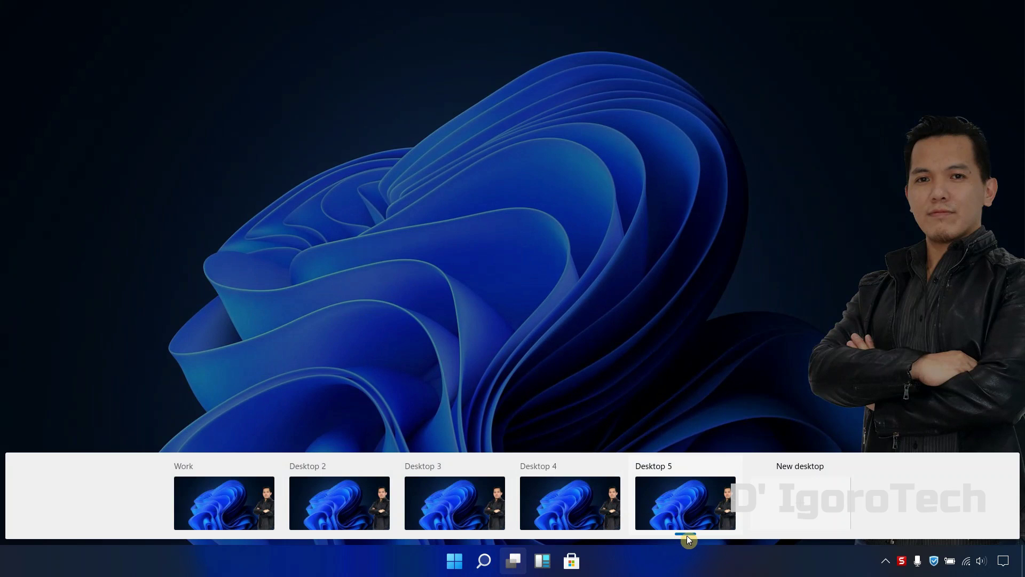
click(679, 504)
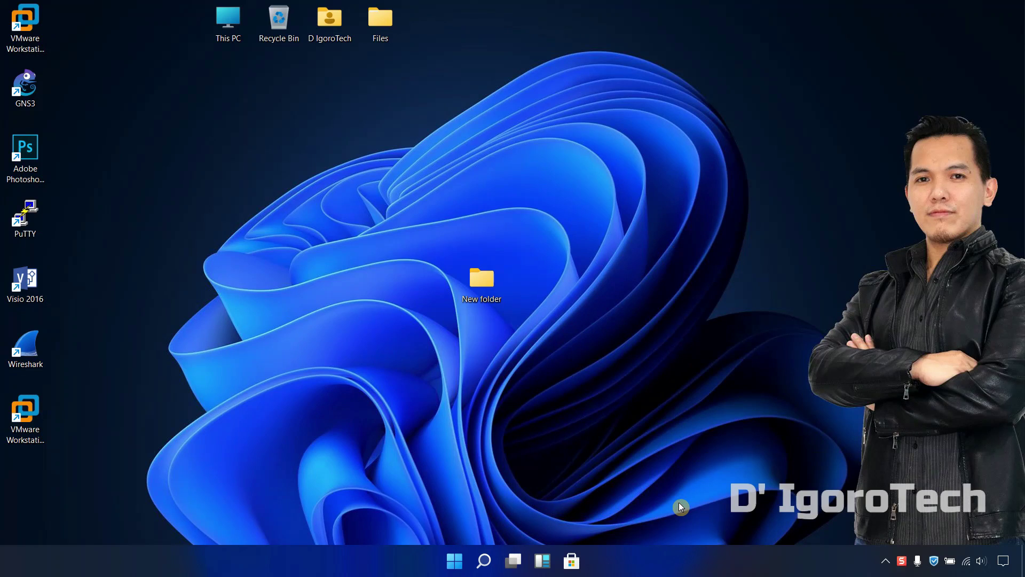
key(ctrl+super+Right)
key(ctrl+super+Left)
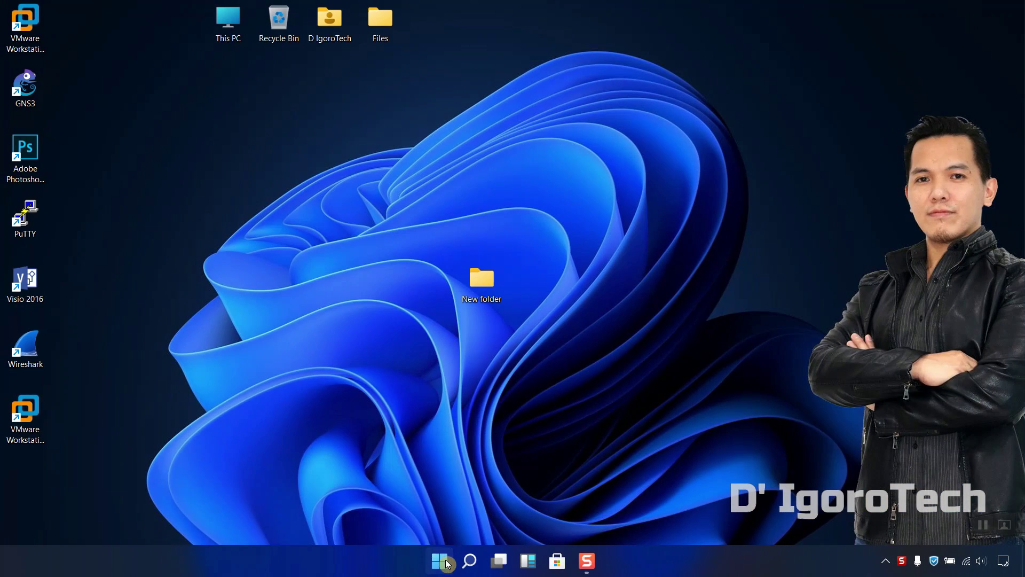
Close Desktops 5, 4, 3 and 2 from Task View
click(498, 560)
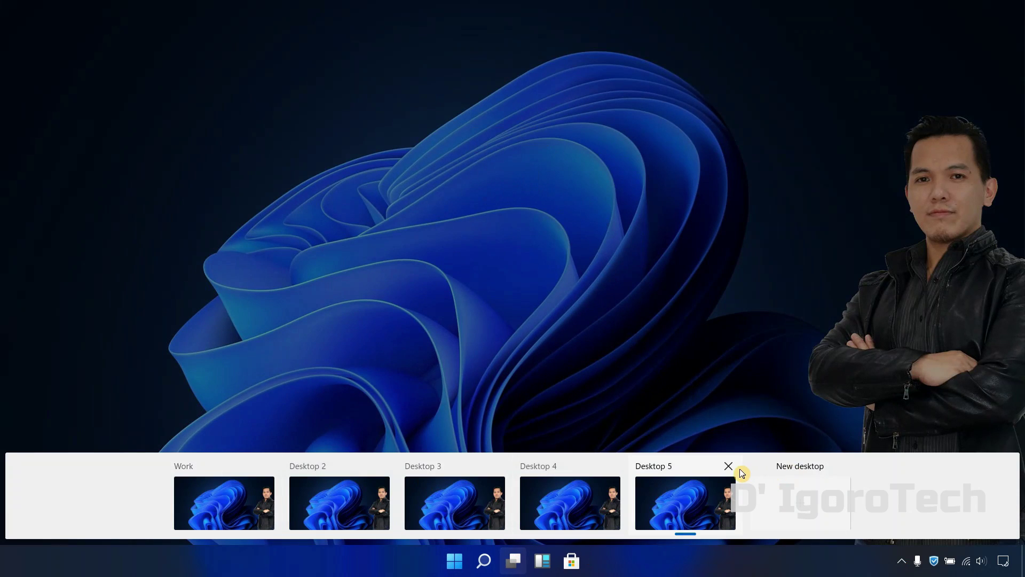
click(729, 466)
click(669, 466)
click(569, 467)
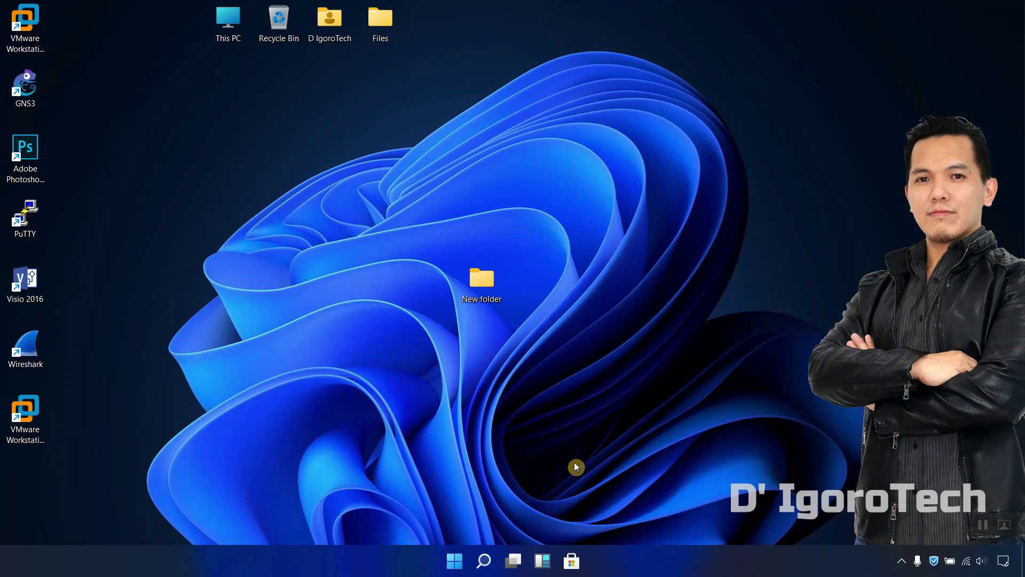
click(515, 556)
click(610, 464)
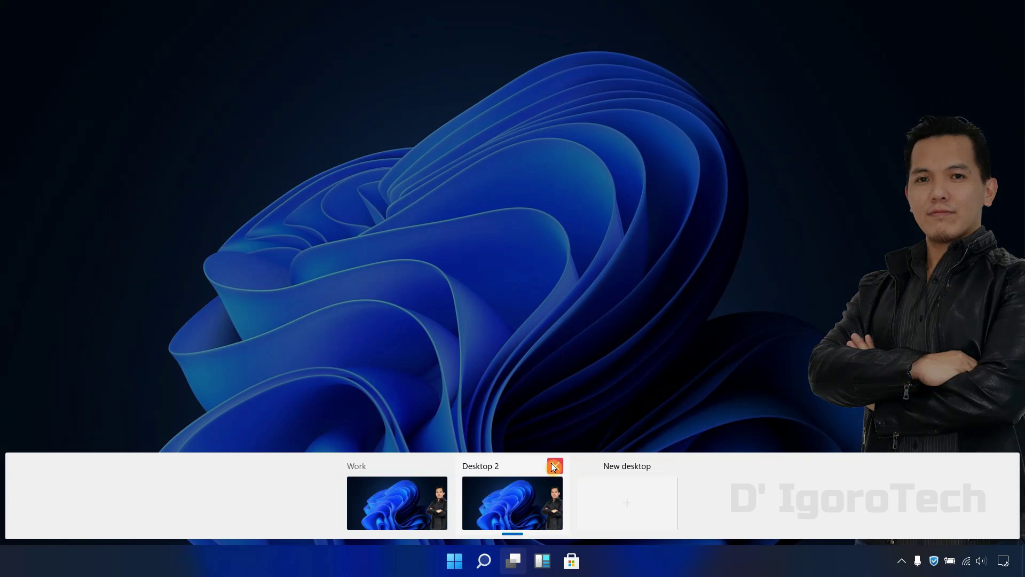
click(551, 464)
click(450, 501)
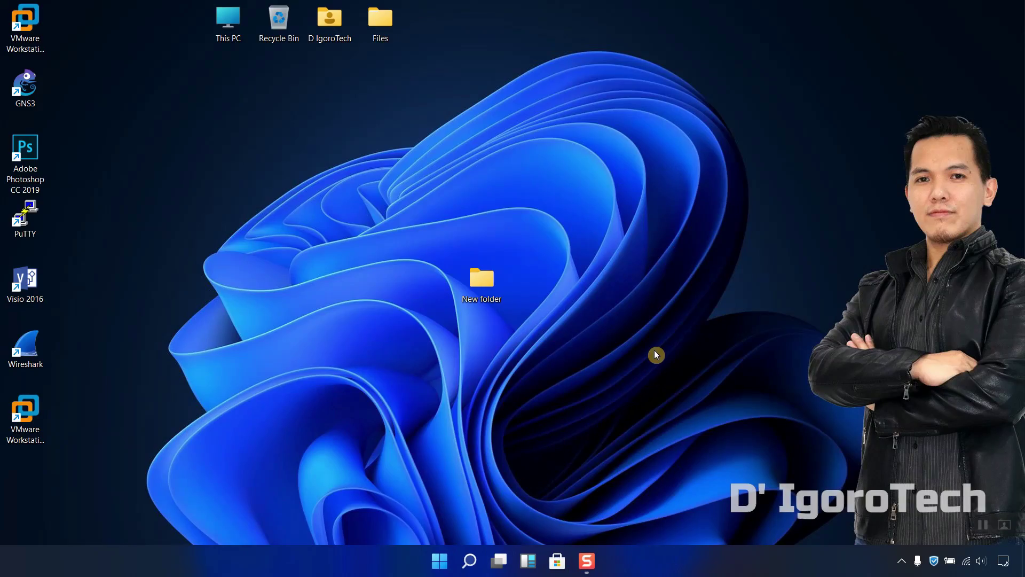